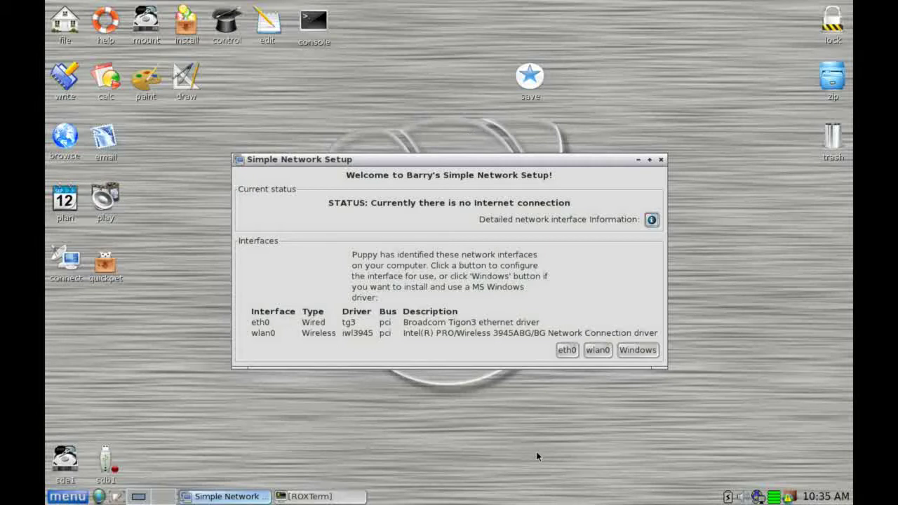
- Finish the wired eth0 connection with SNS kept as default tool, and accept the success dialog
left_click(569, 353)
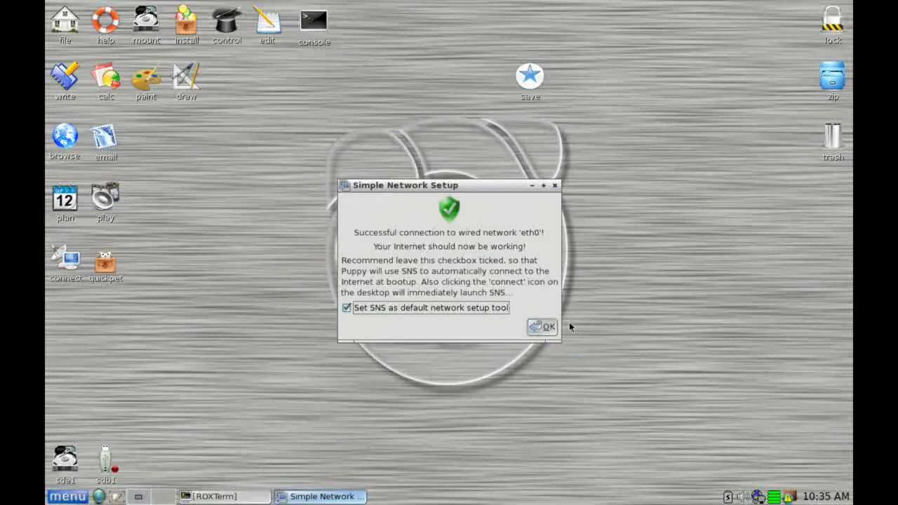
left_click(544, 328)
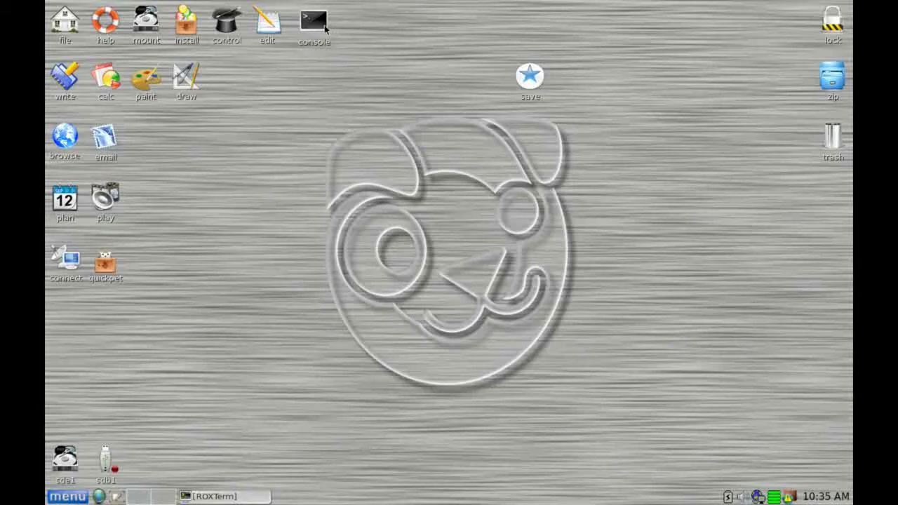
- Open and close Geany, then browse PupControl's Install, Hardware, Manager, MyControl, Network and Settings tabs and close it
left_click(269, 26)
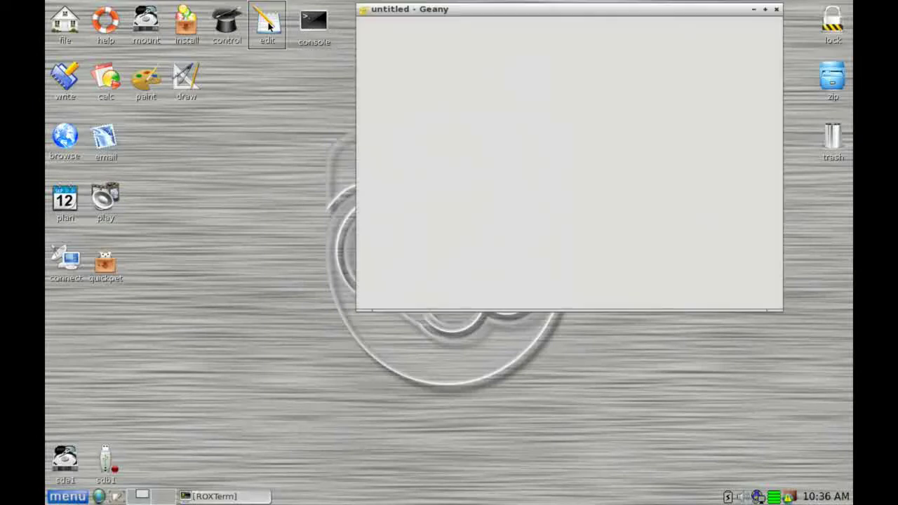
left_click(777, 10)
left_click(226, 25)
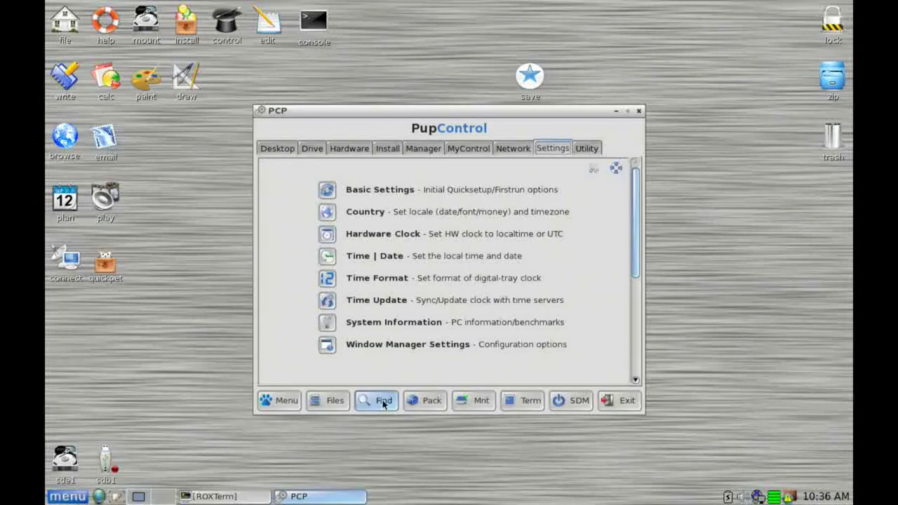
left_click(380, 150)
left_click(362, 153)
left_click(423, 150)
left_click(468, 149)
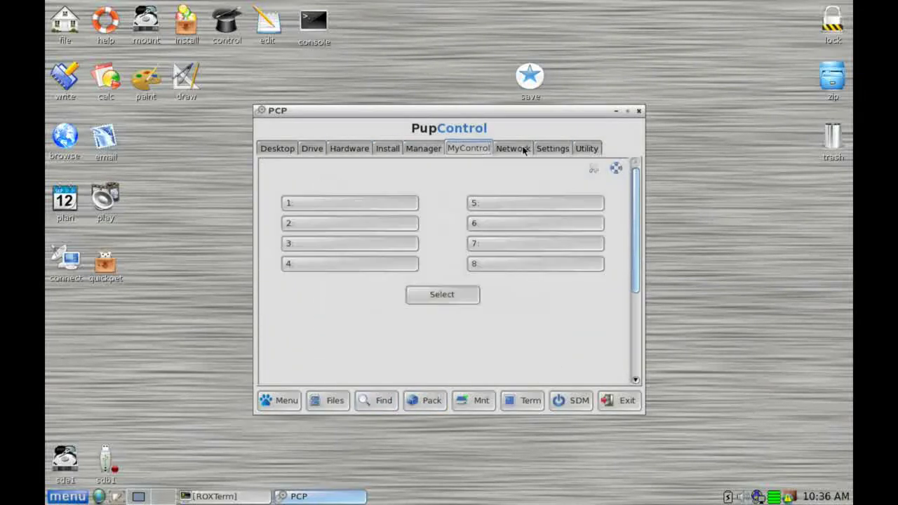
left_click(516, 150)
left_click(553, 150)
left_click(639, 111)
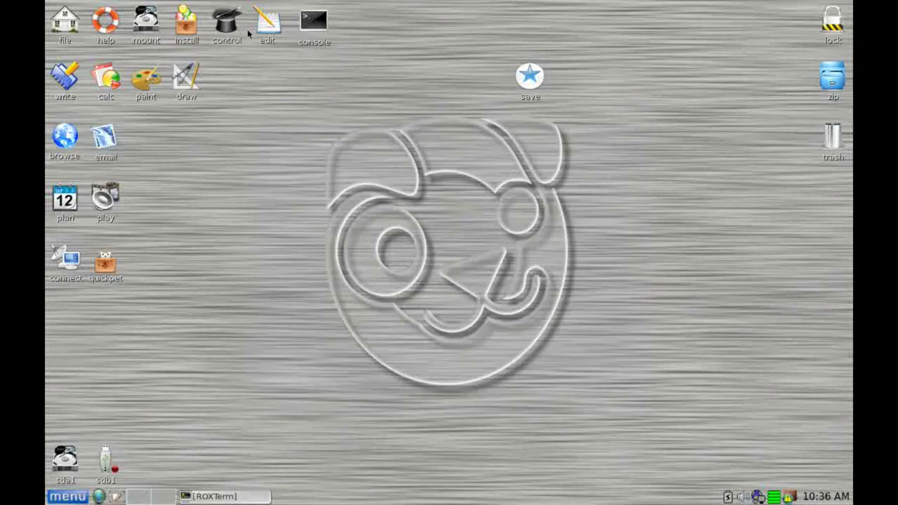
- Open the Install window offering Universal Installer, BootFlash and Package Manager, then close it
left_click(188, 26)
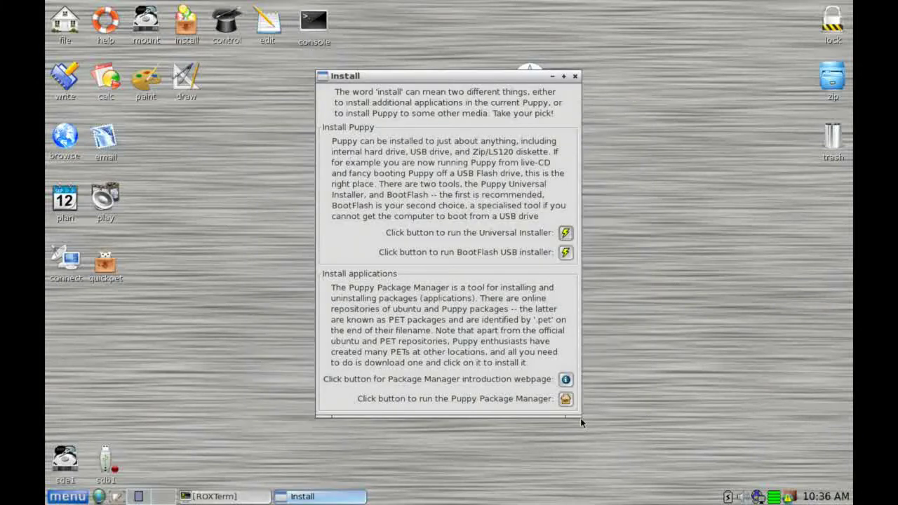
left_click(565, 400)
left_click(574, 76)
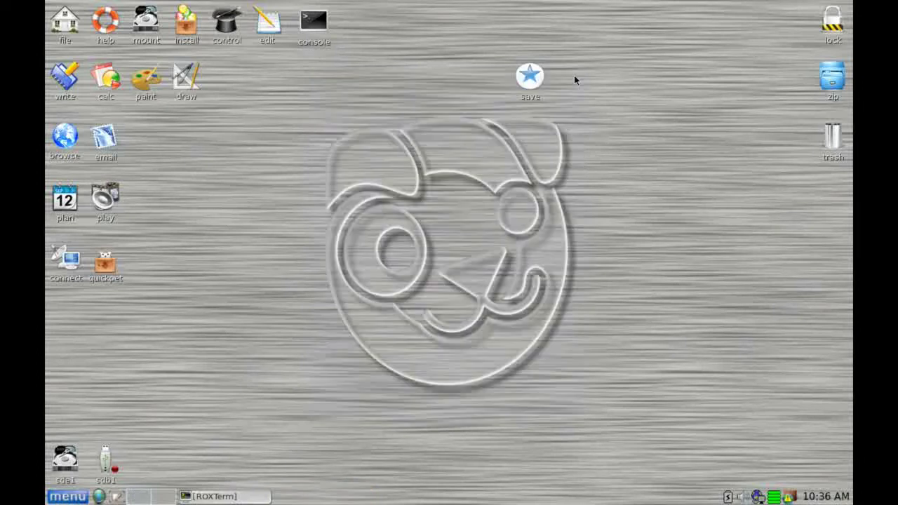
- Open the home folder in ROX-Filer, move the window higher, and look inside ftpd
left_click(63, 26)
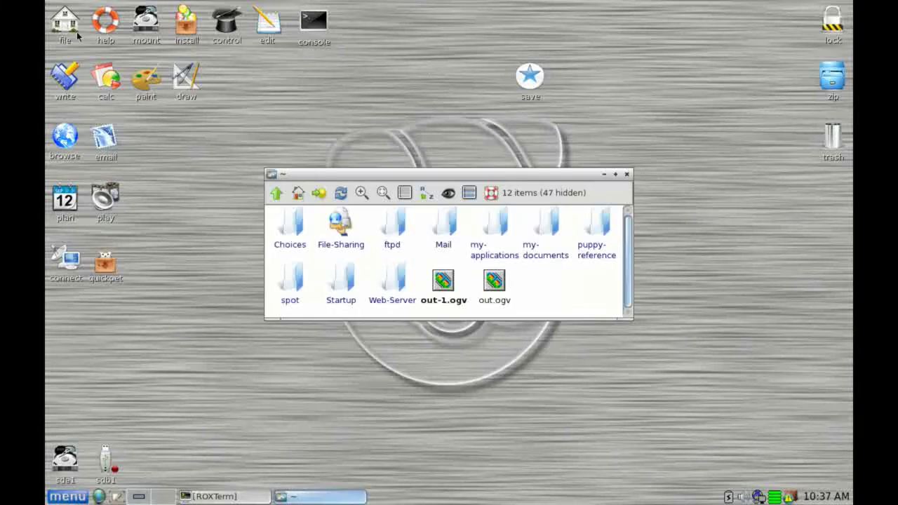
left_click_drag(378, 174, 399, 82)
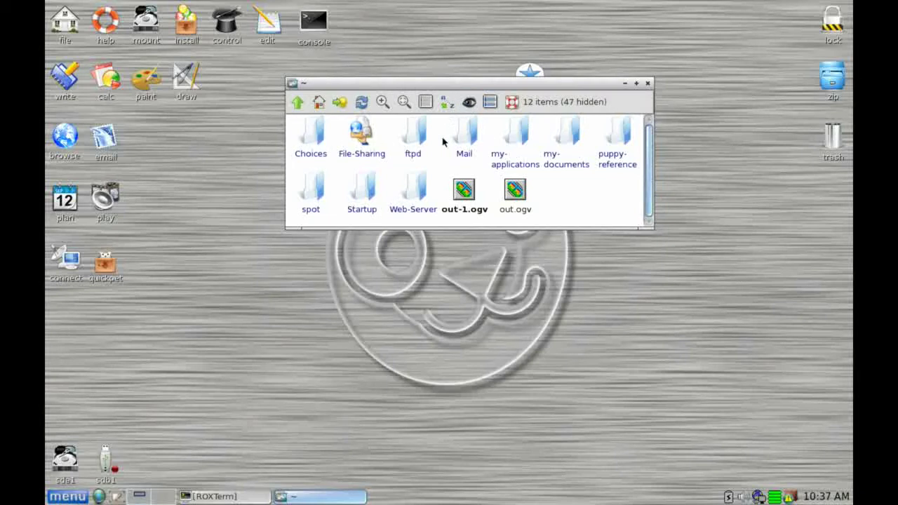
left_click(415, 133)
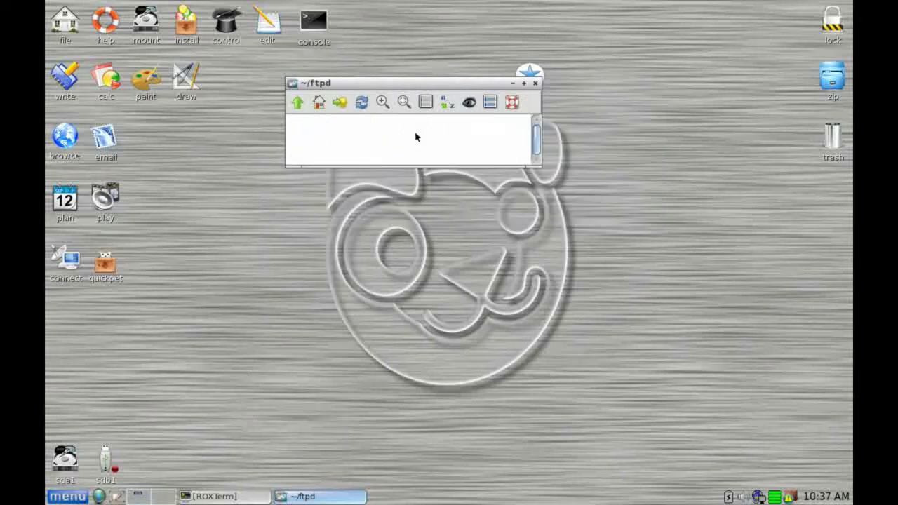
left_click(298, 104)
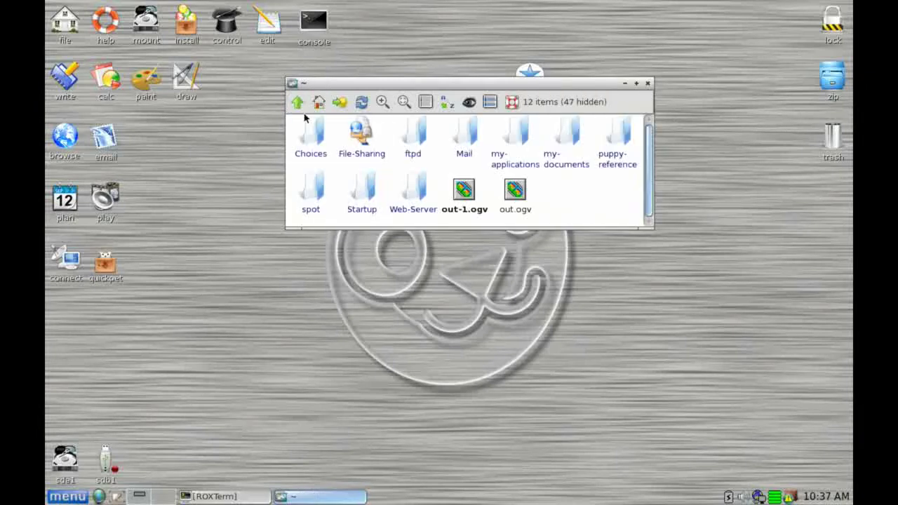
- Browse the Mail folder and its inbox, return home, and dismiss the Mail folder's menu
left_click(468, 139)
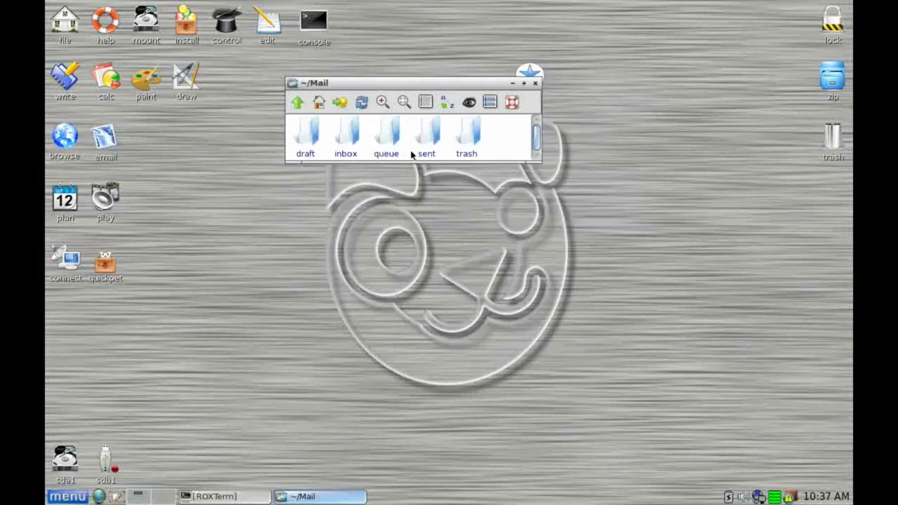
left_click(351, 137)
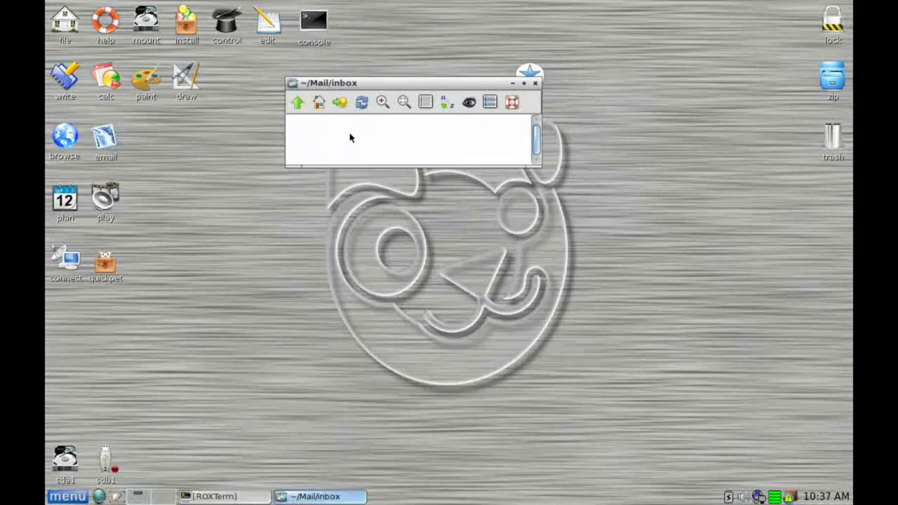
left_click(297, 103)
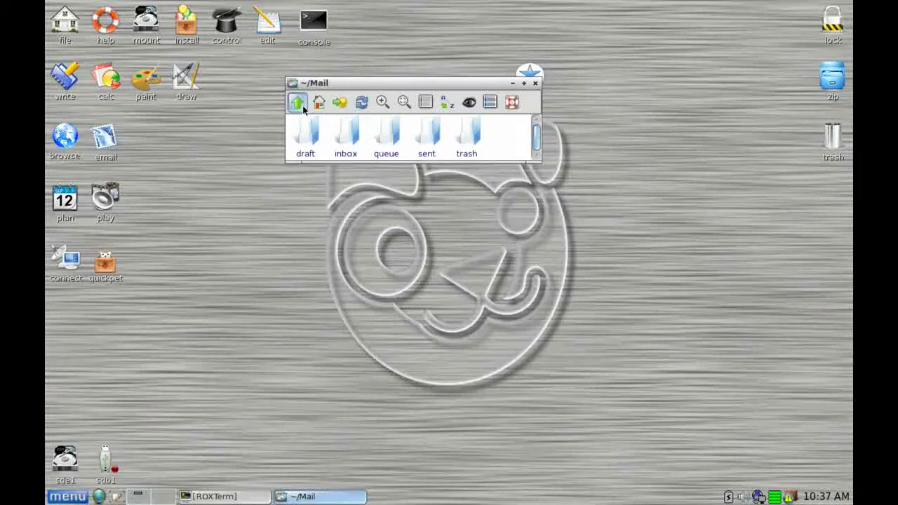
left_click(297, 103)
right_click(467, 137)
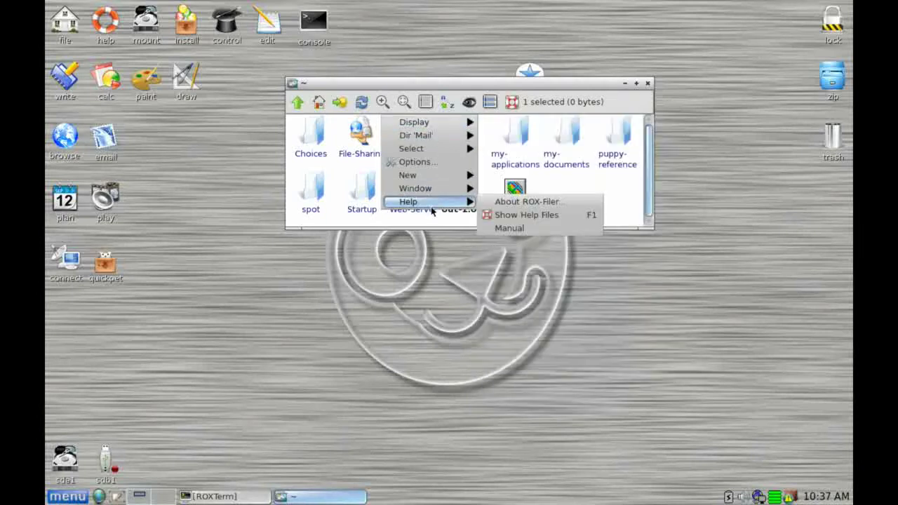
left_click(500, 91)
- Play out.ogv in MPlayer and minimize it, add then remove an out.ogv desktop icon, and close ROX-Filer
double_click(511, 197)
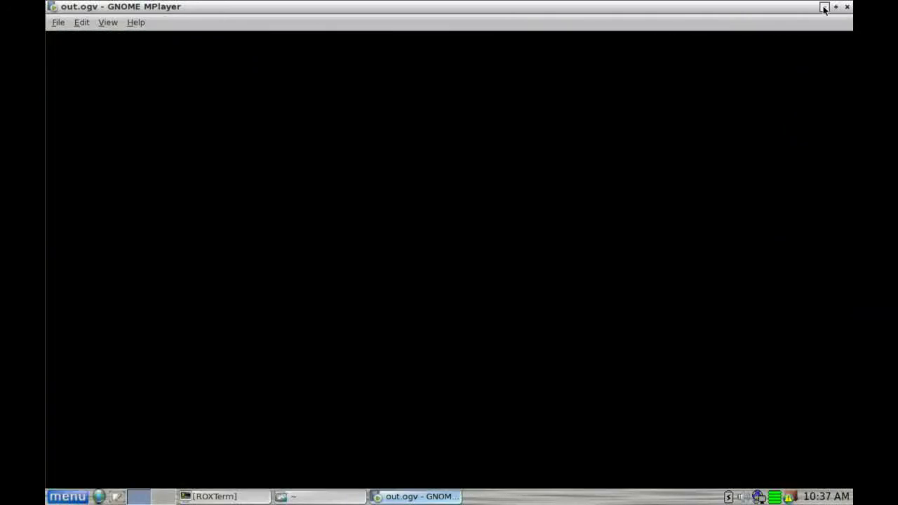
left_click(824, 7)
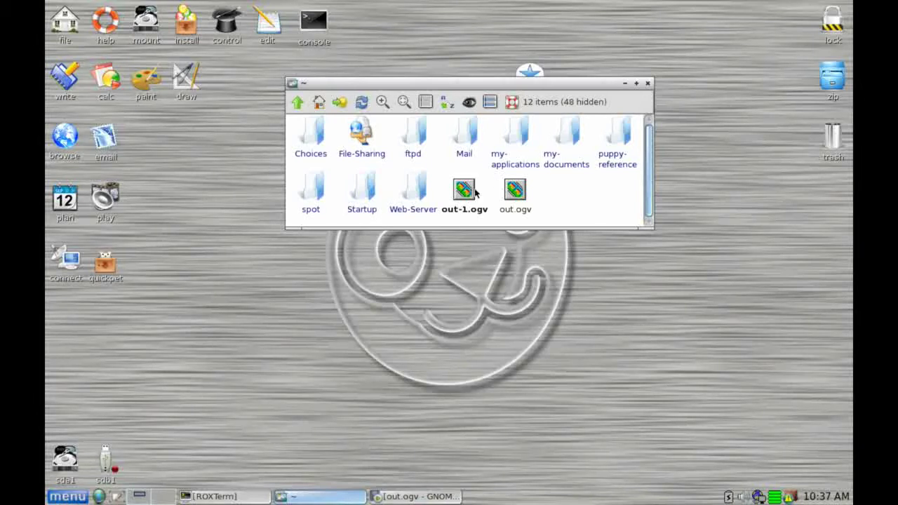
left_click_drag(525, 200, 197, 244)
right_click(199, 243)
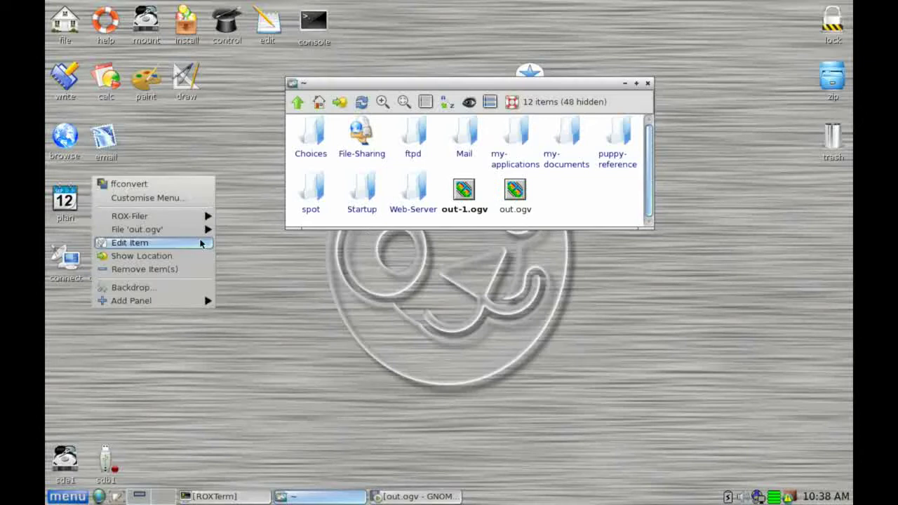
left_click(144, 270)
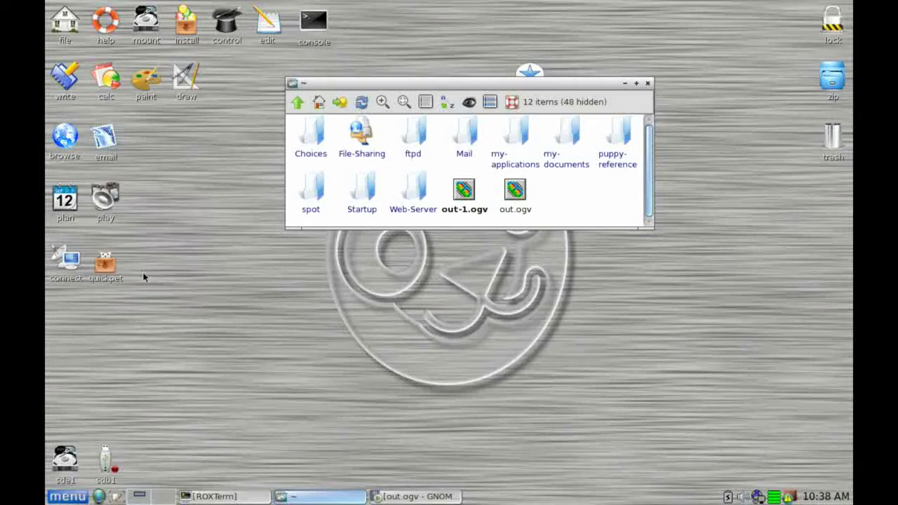
left_click(647, 84)
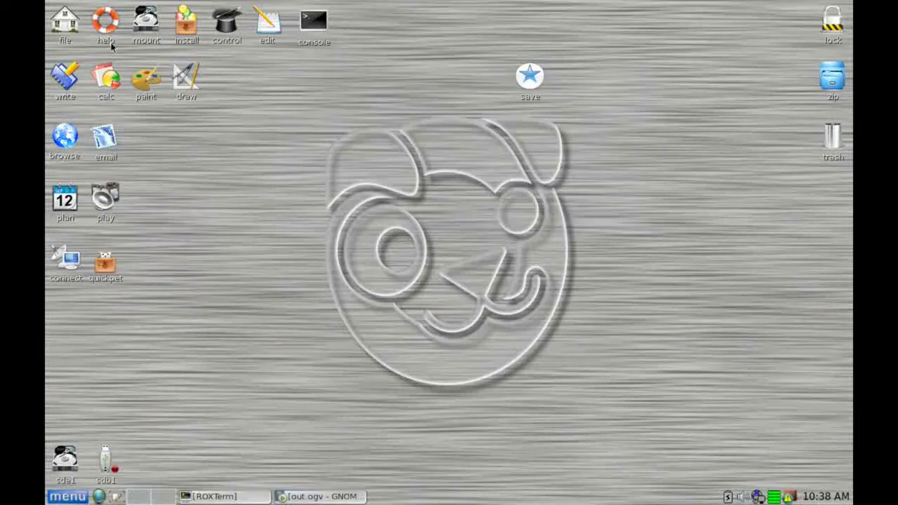
- Open and close the word processor, checking its Help menu, and then the spreadsheet
left_click(64, 84)
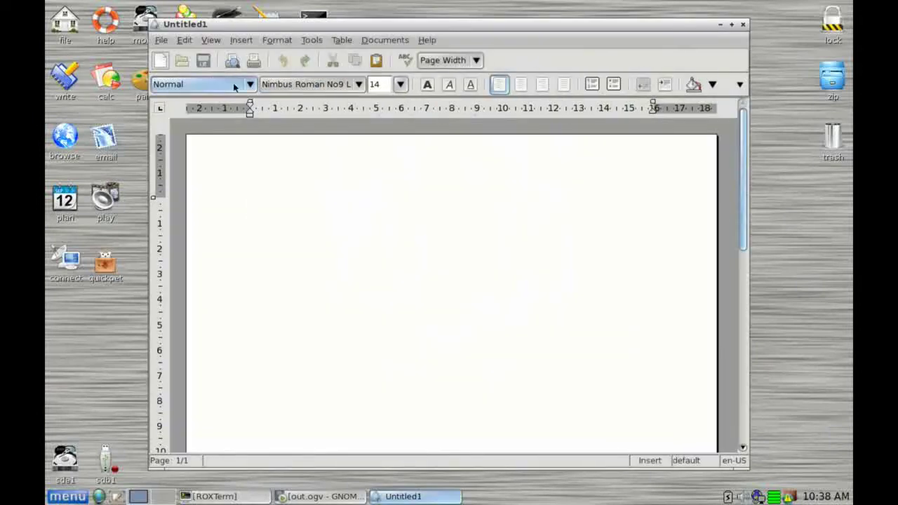
left_click(427, 40)
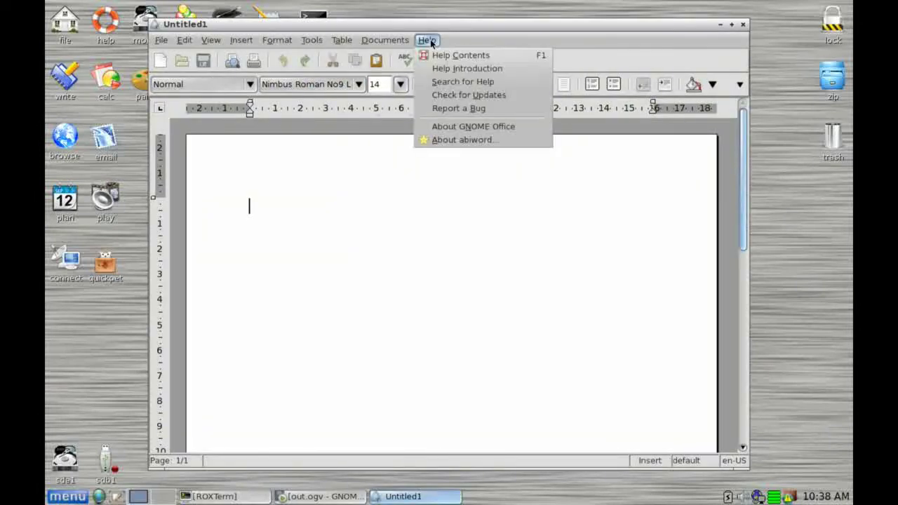
left_click(511, 183)
left_click(743, 24)
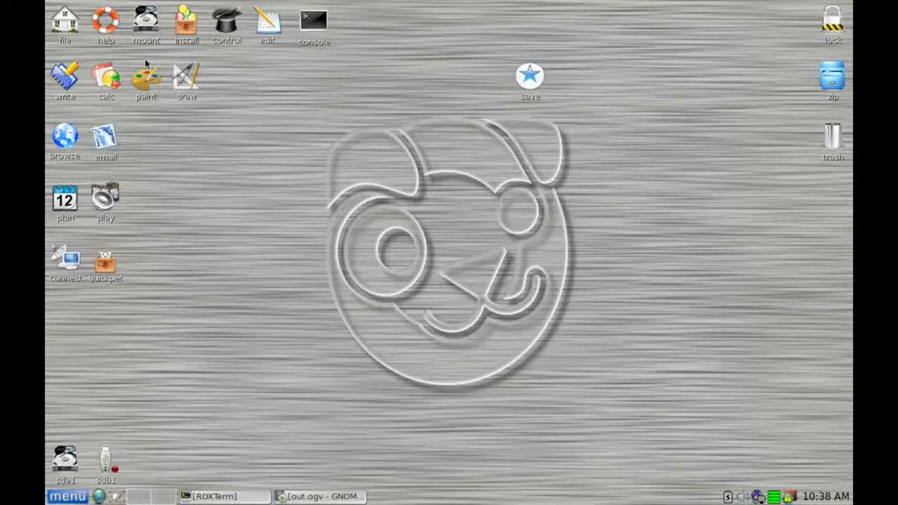
left_click(108, 83)
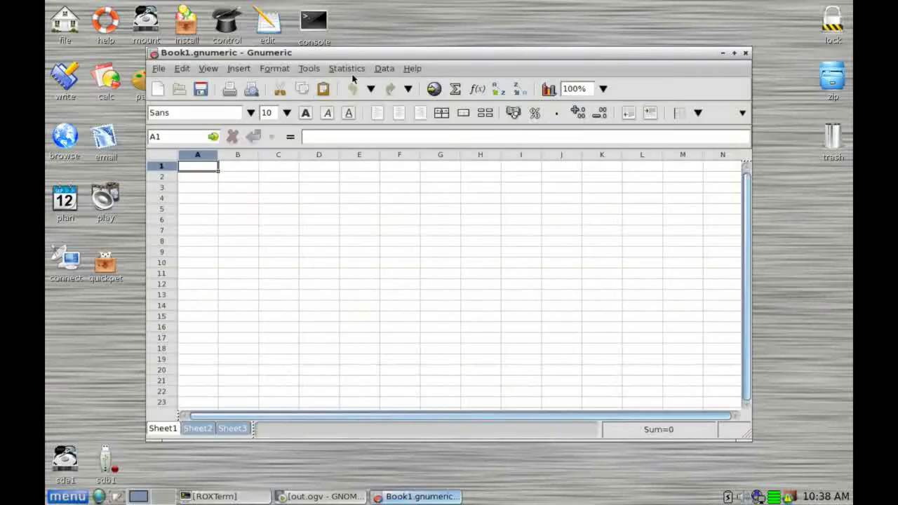
left_click(745, 52)
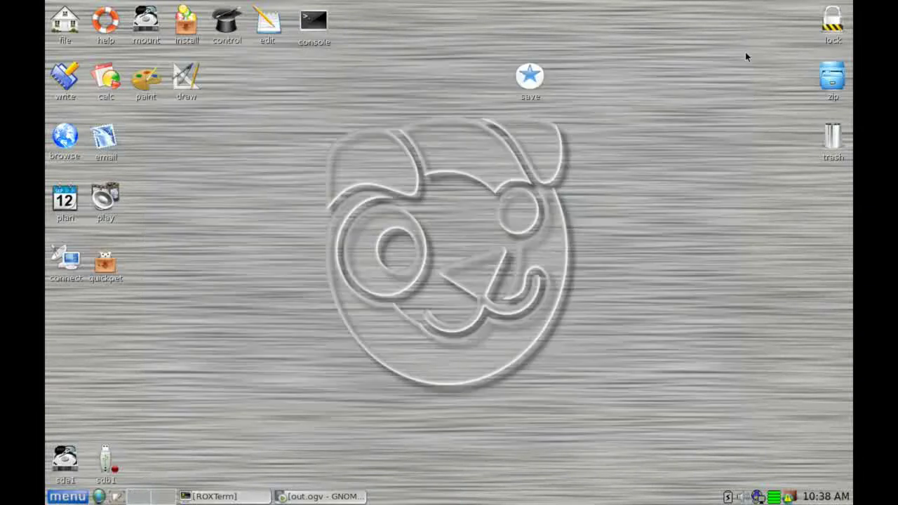
- Open mtPaint, move its window to mid-screen, and close it
left_click(146, 79)
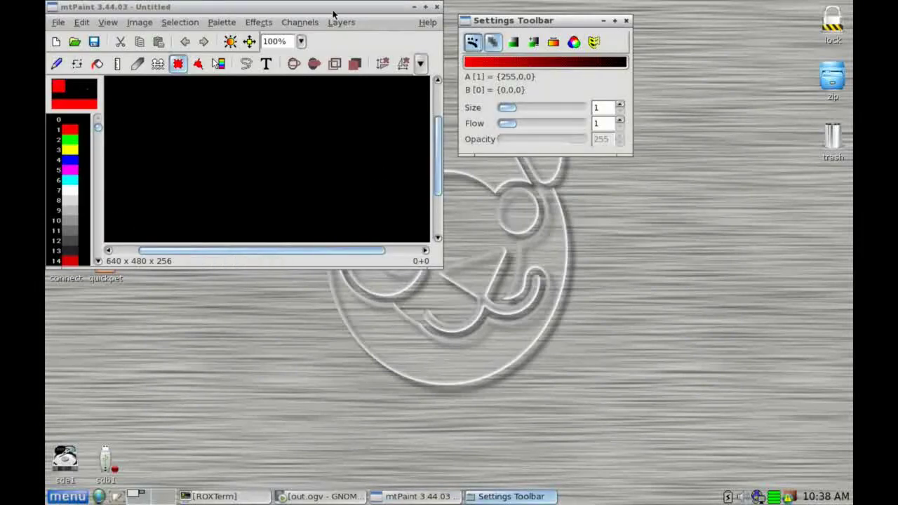
left_click_drag(334, 14, 421, 207)
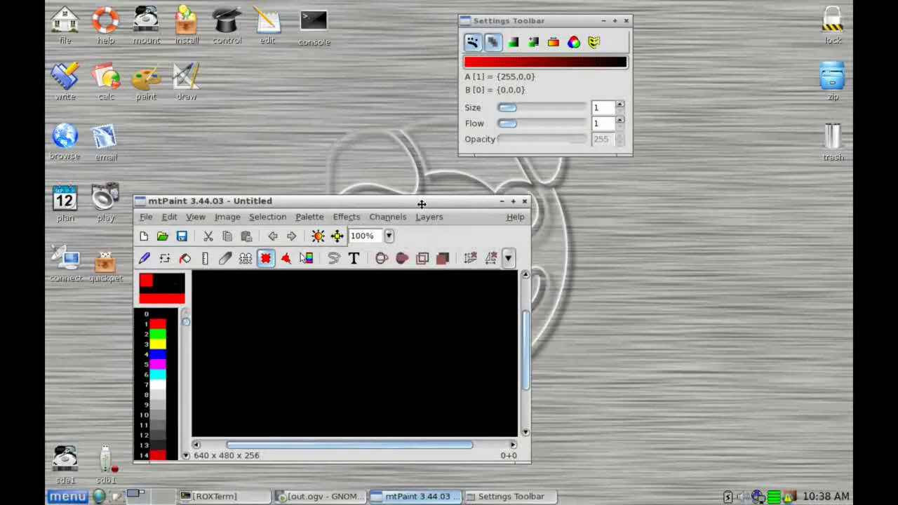
left_click(524, 201)
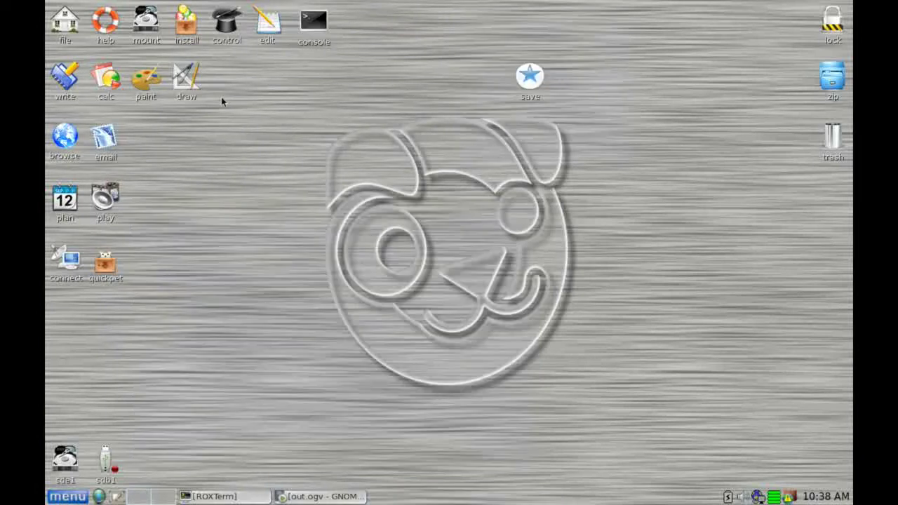
- Open InkscapeLite with a new drawing, widen and reposition its window, then launch Firefox
left_click(185, 82)
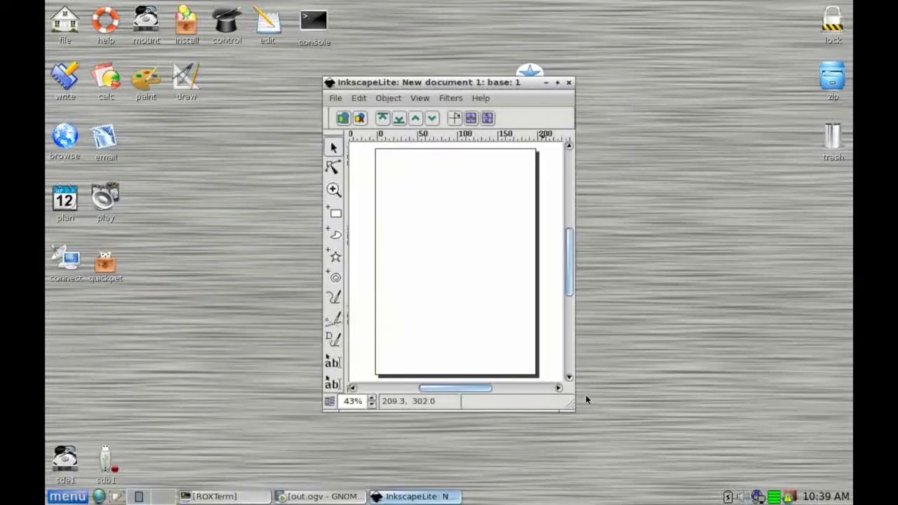
left_click_drag(572, 405, 786, 405)
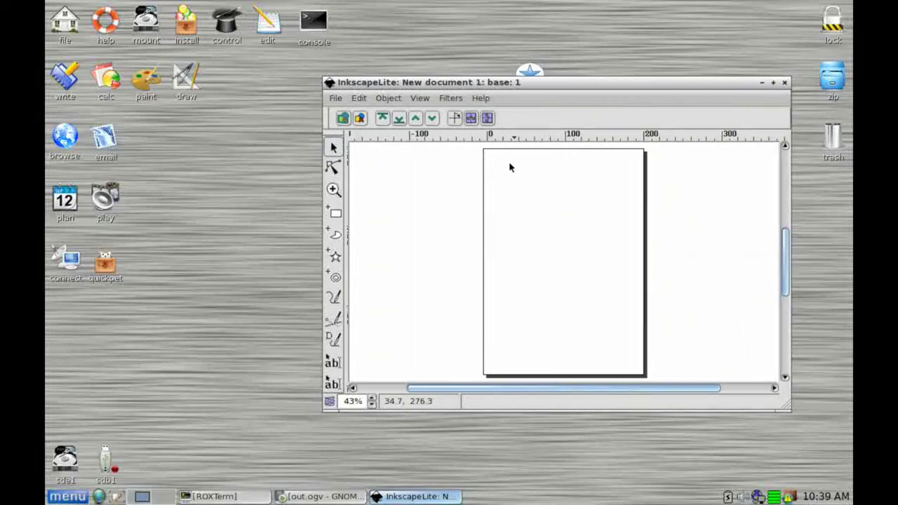
left_click_drag(614, 82, 547, 69)
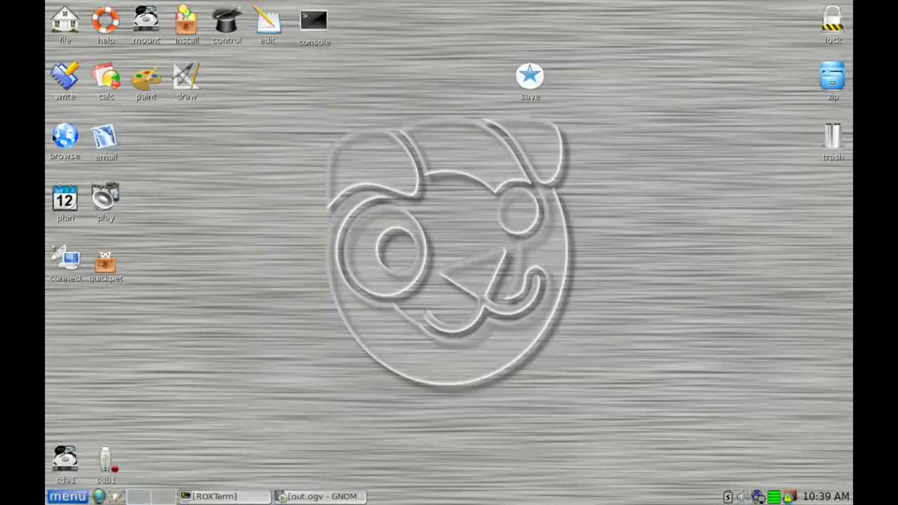
left_click(65, 139)
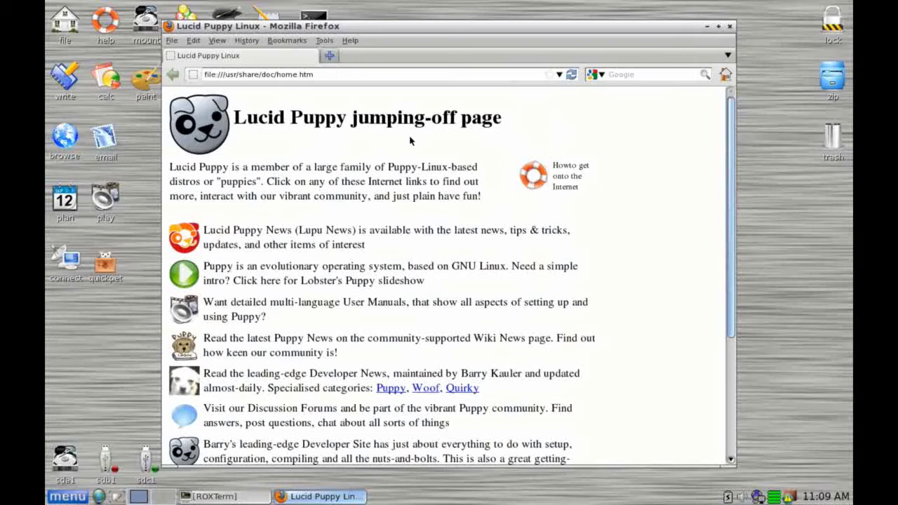
left_click(730, 26)
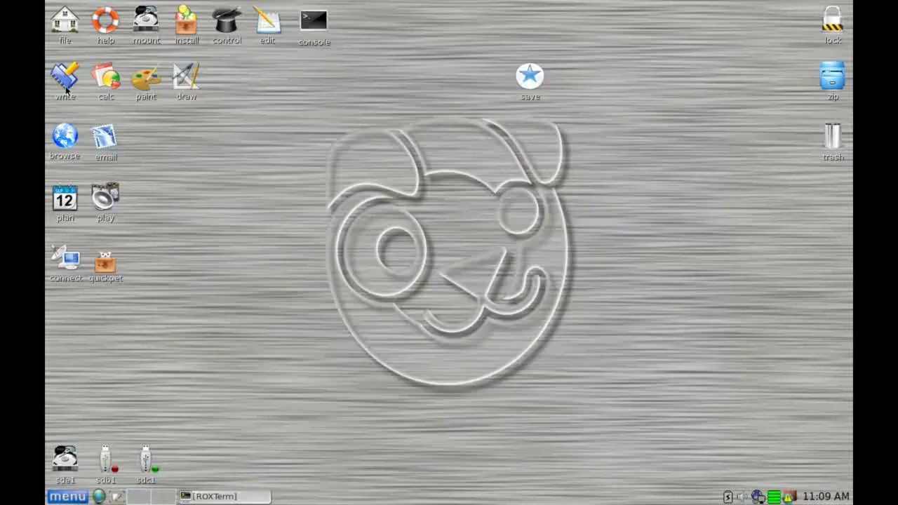
left_click(106, 141)
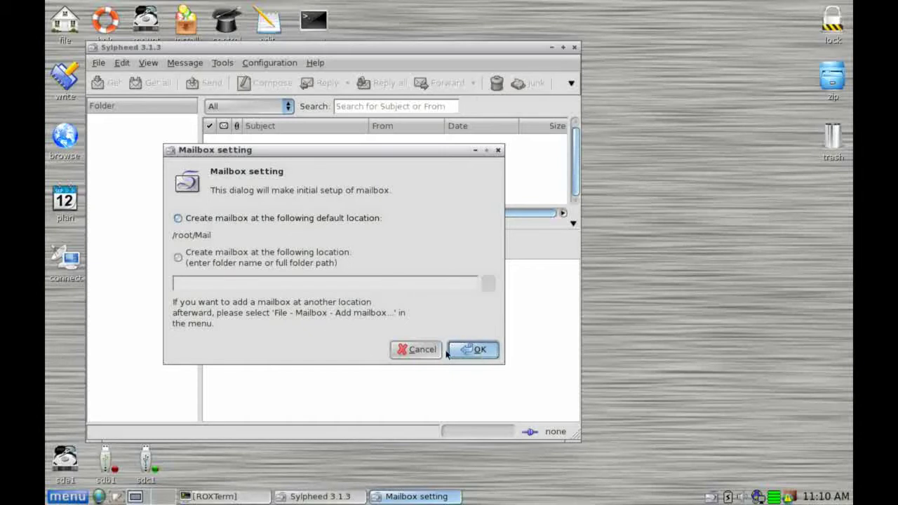
left_click(421, 349)
left_click(407, 299)
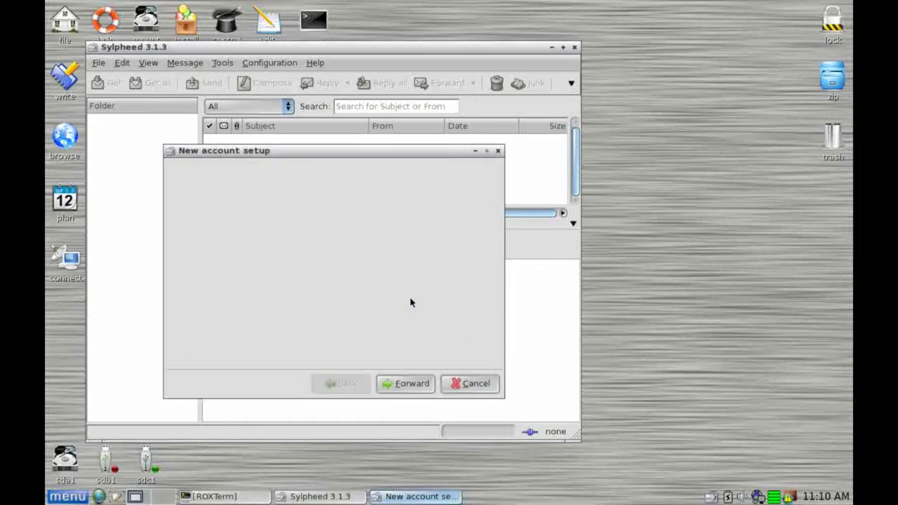
left_click(467, 387)
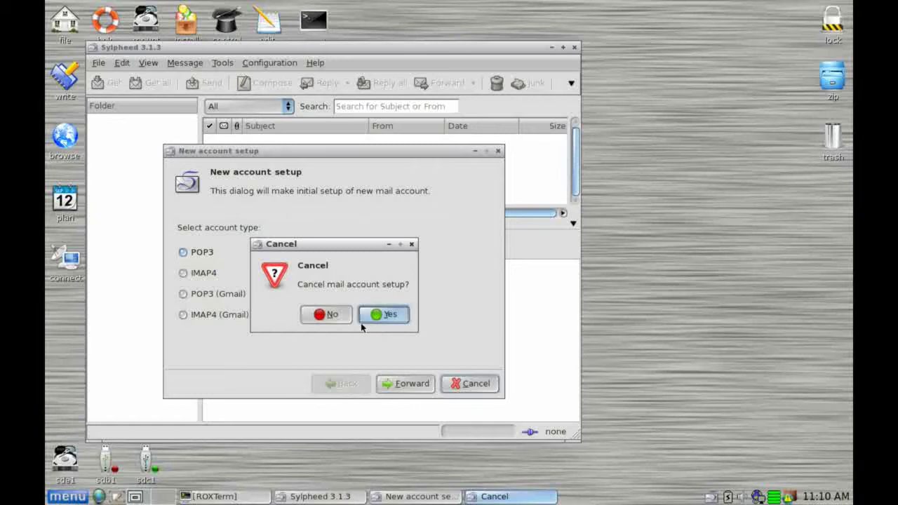
left_click(390, 316)
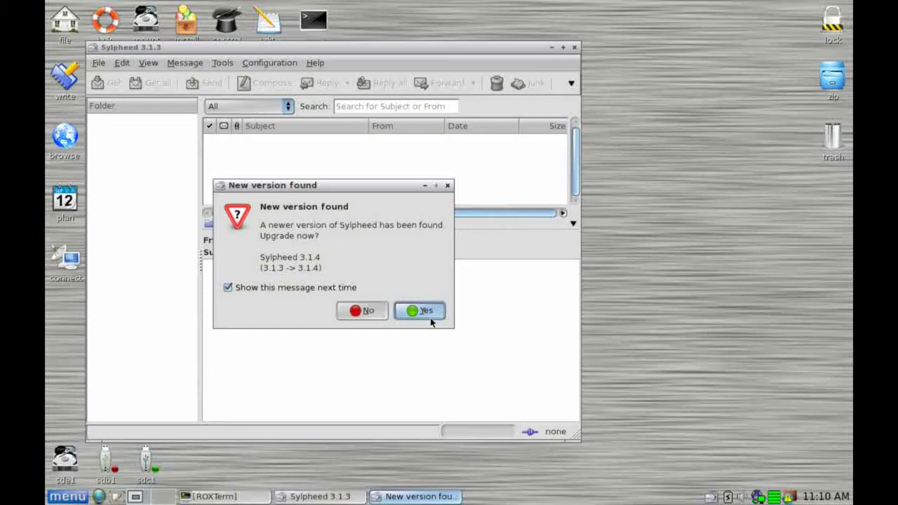
left_click(422, 316)
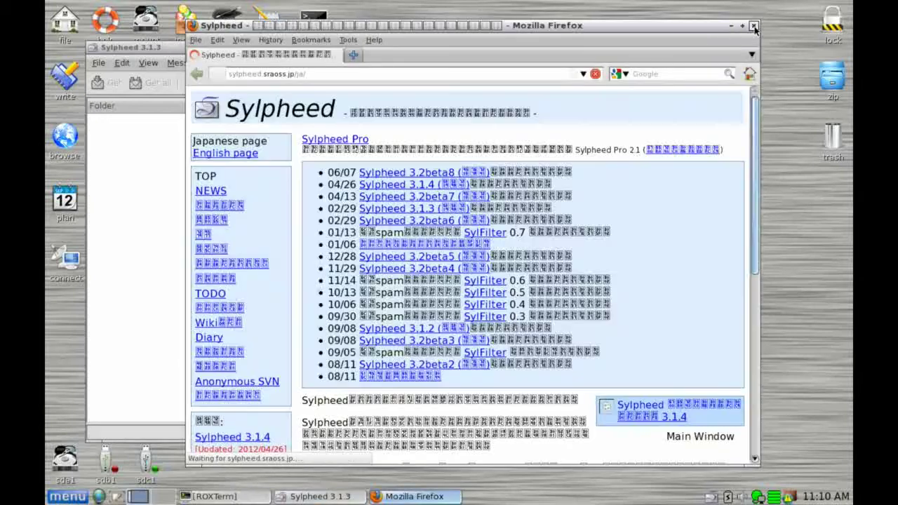
left_click(755, 27)
left_click(574, 47)
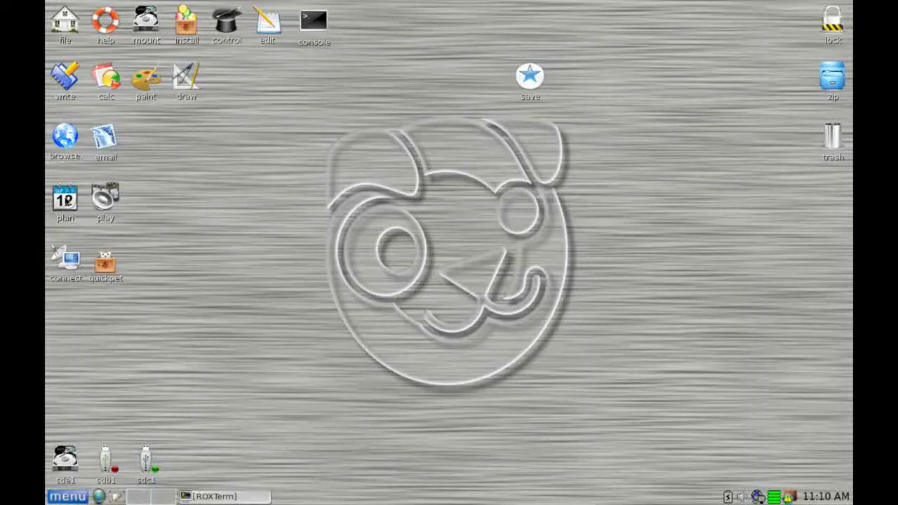
left_click(65, 202)
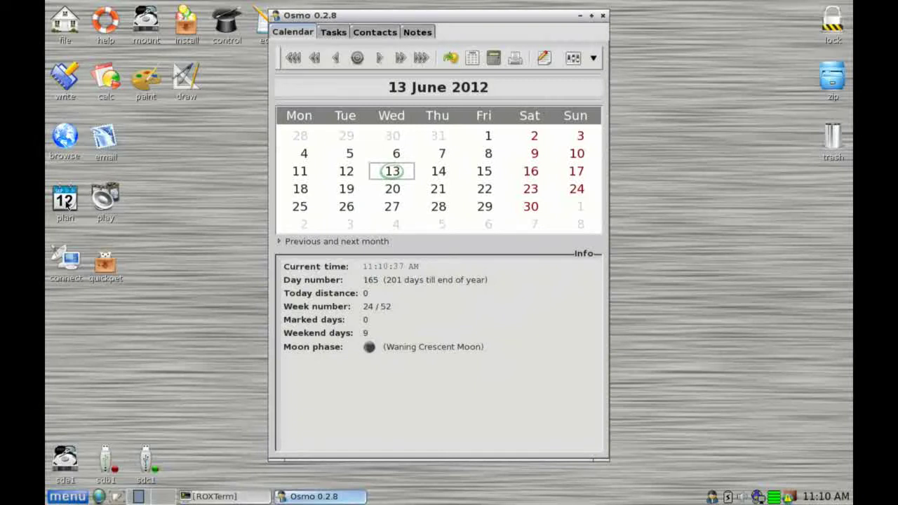
left_click(300, 189)
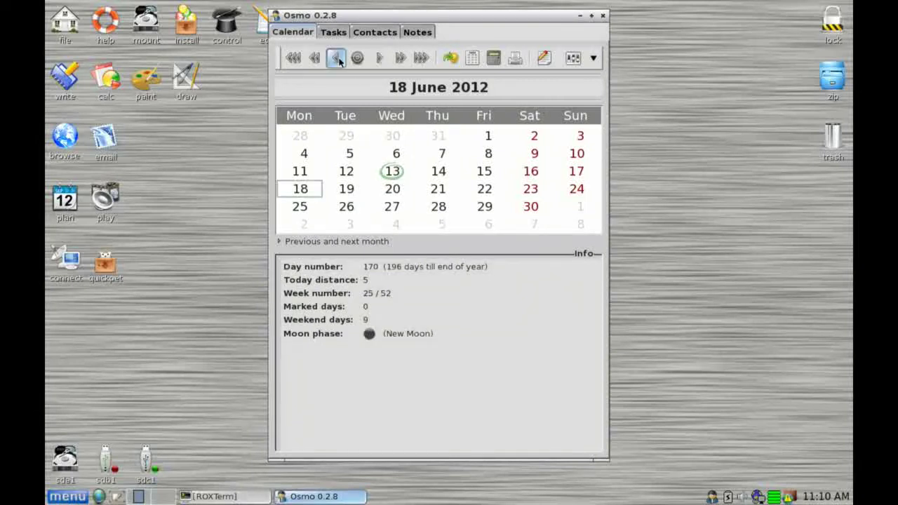
left_click(335, 34)
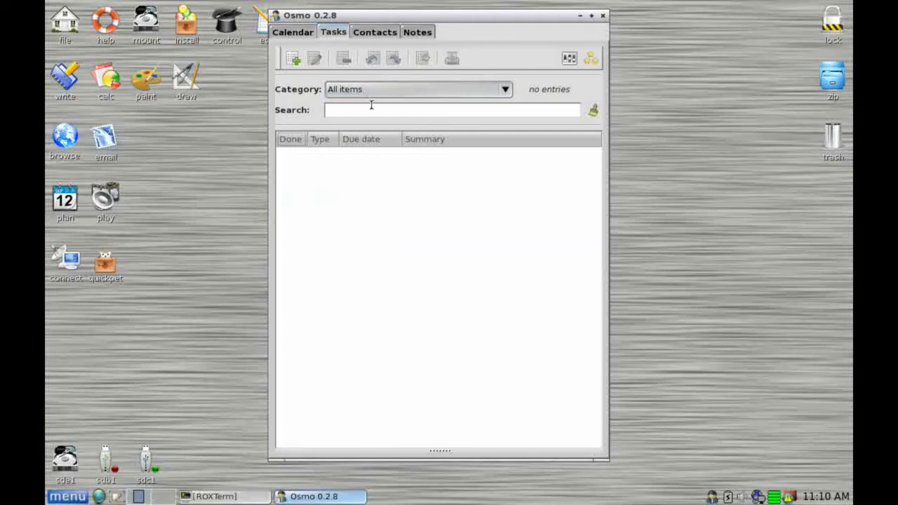
left_click(379, 33)
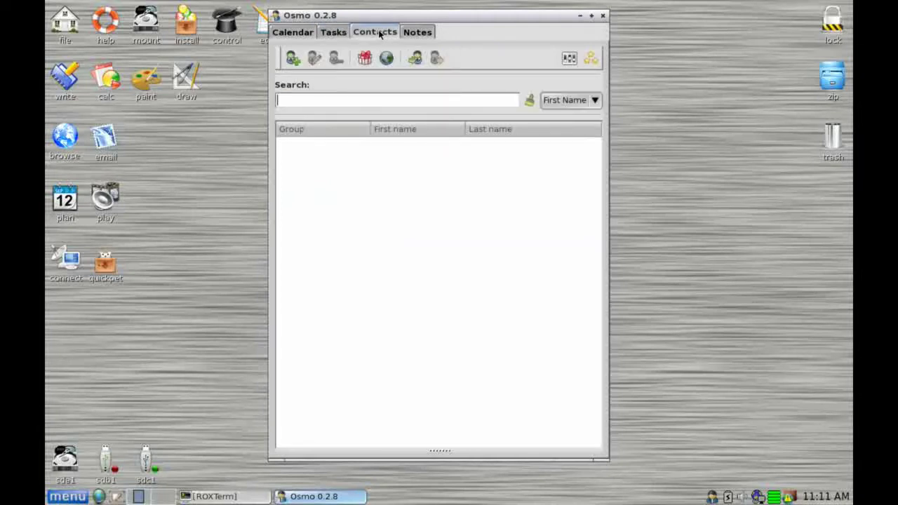
left_click(427, 35)
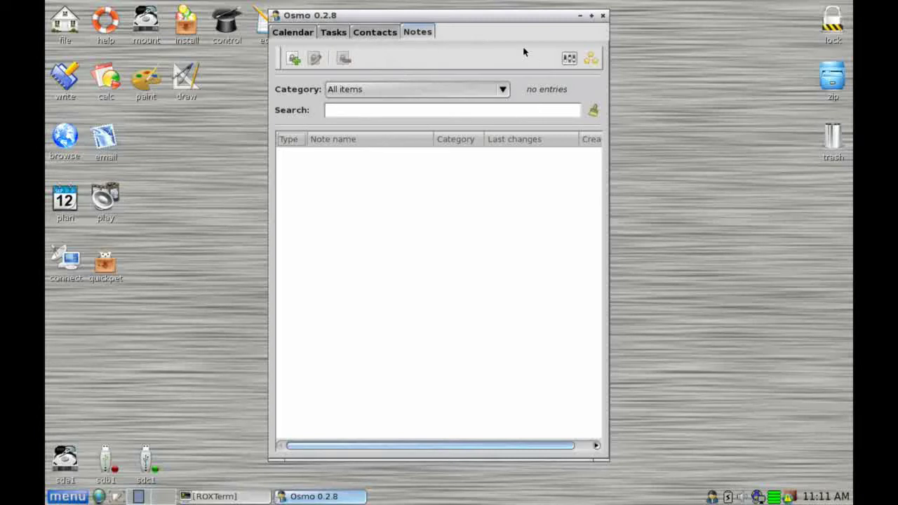
left_click(305, 35)
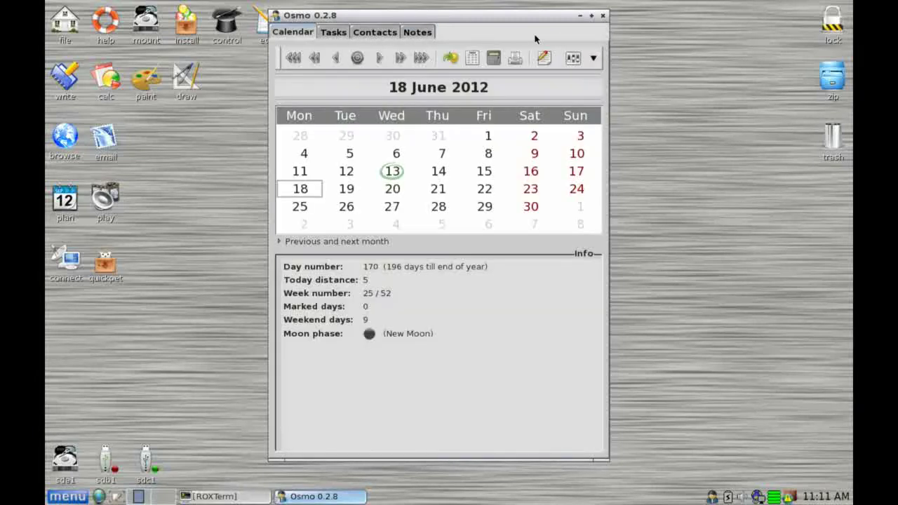
left_click(602, 15)
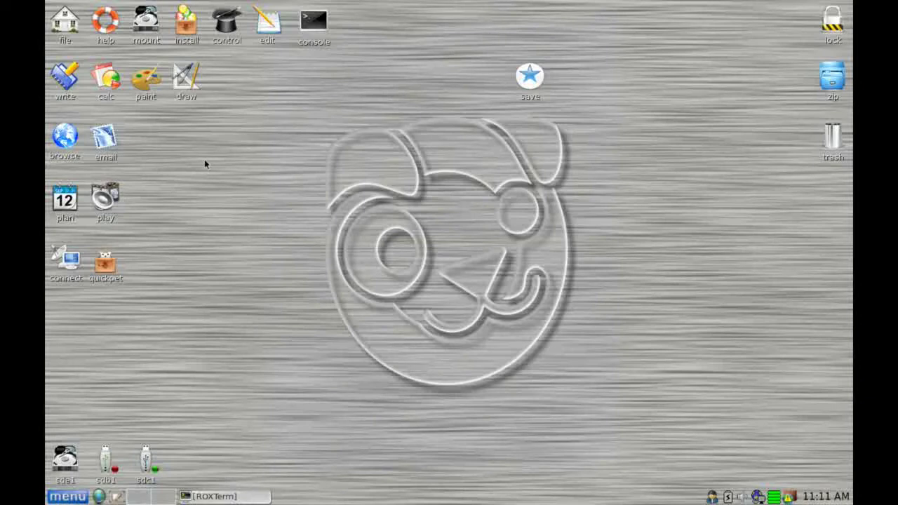
left_click(104, 202)
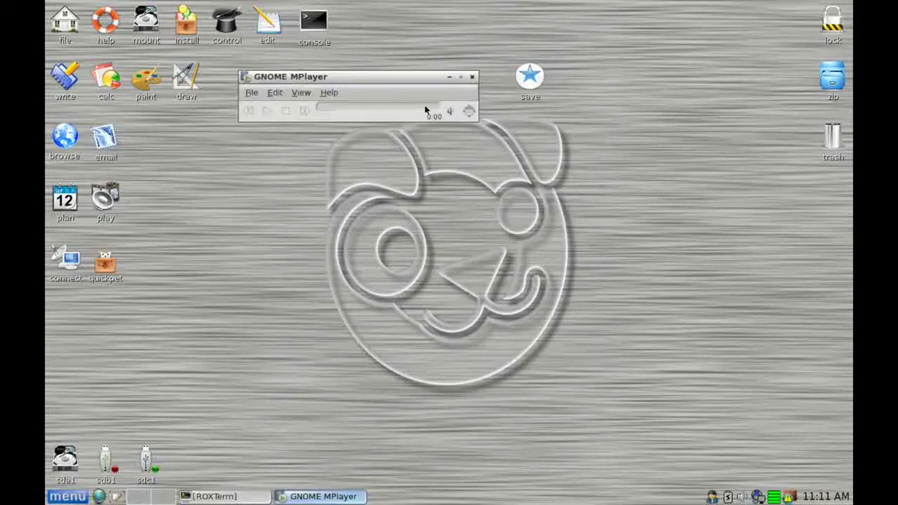
left_click(472, 77)
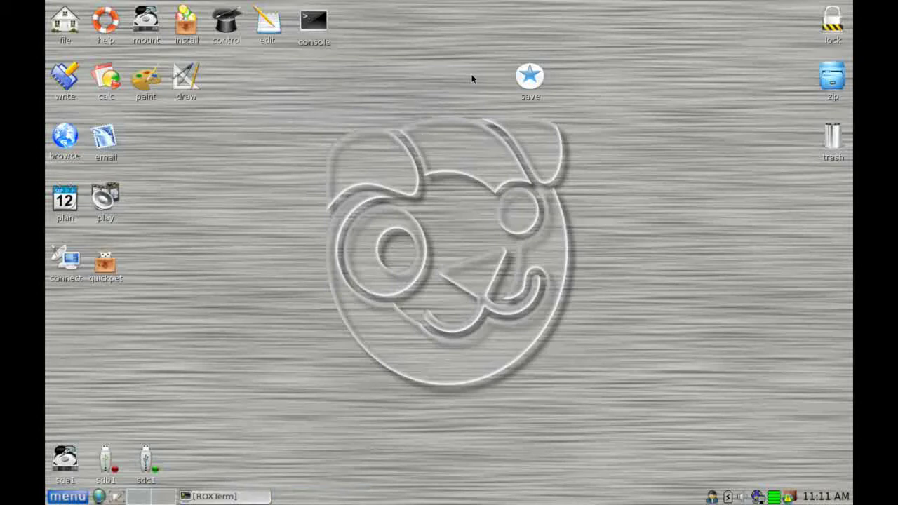
- Launch Quickpet, move it up-left, and browse its tabs, ending on Internet Pets
left_click(109, 268)
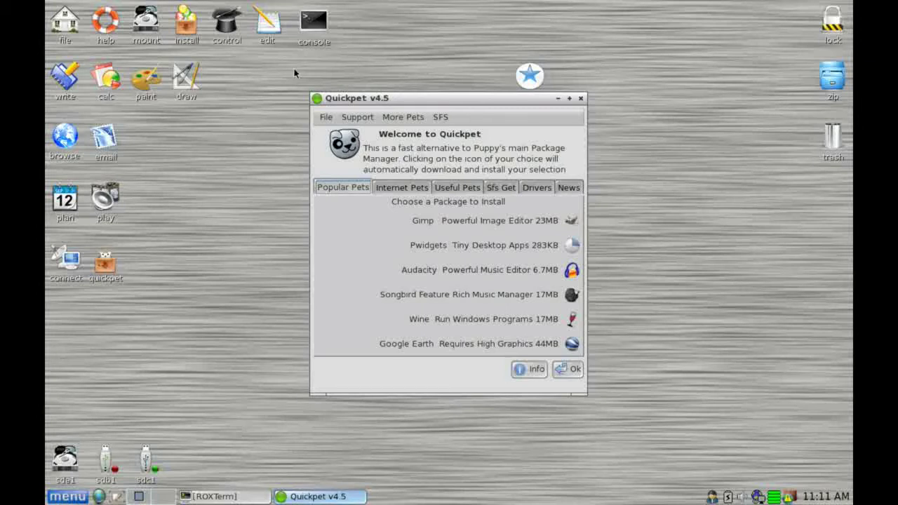
left_click_drag(395, 98, 303, 62)
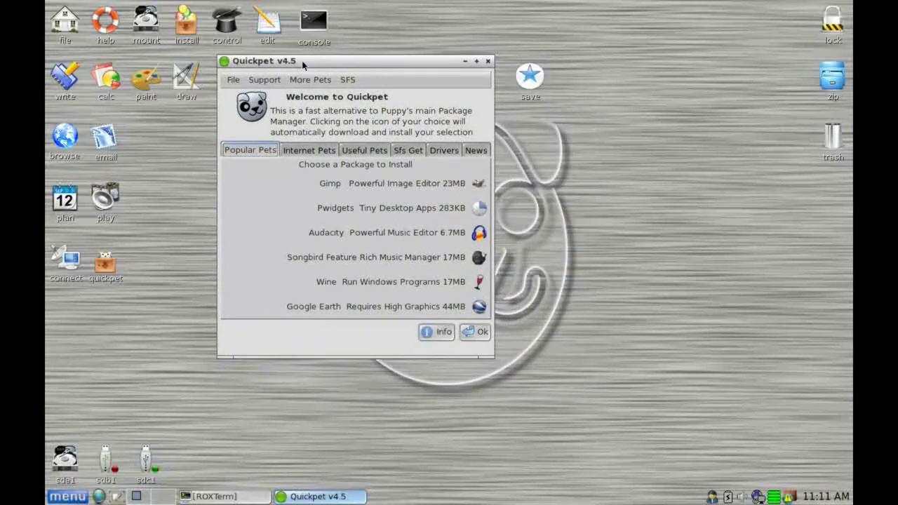
left_click(320, 156)
left_click(365, 152)
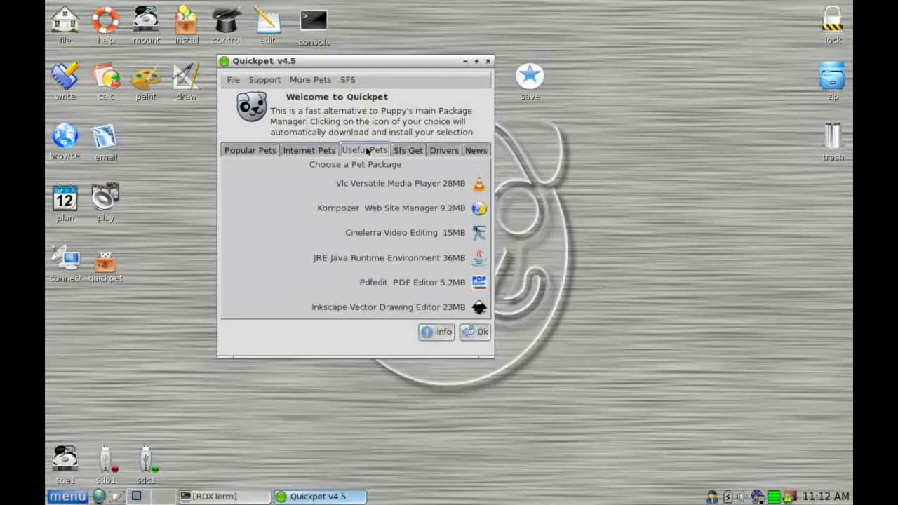
left_click(404, 152)
left_click(452, 153)
left_click(472, 151)
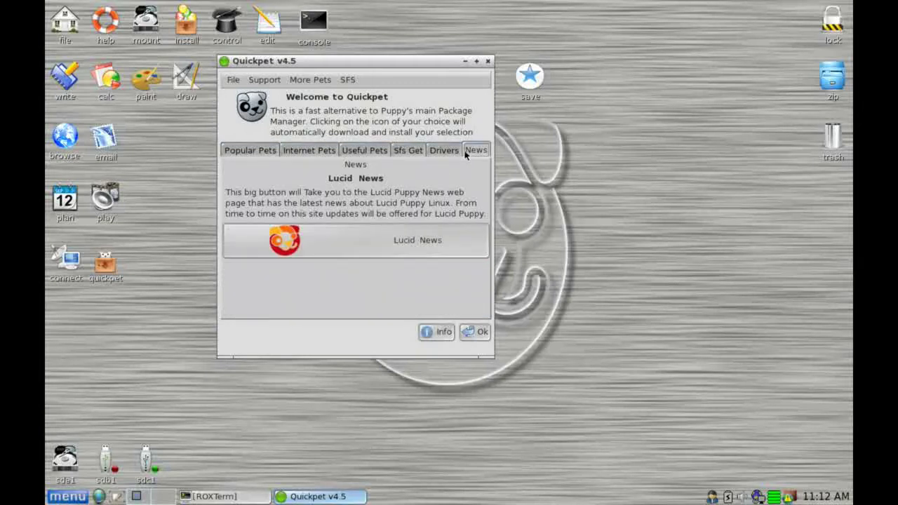
left_click(246, 151)
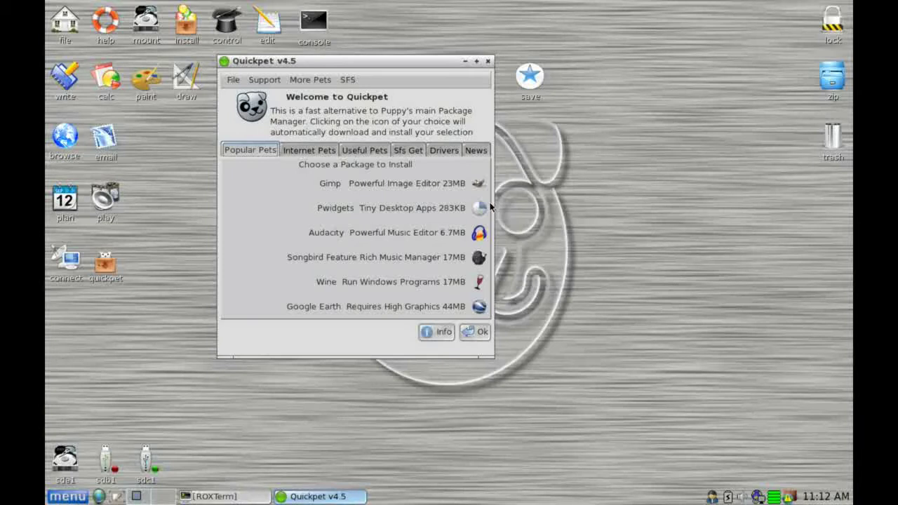
left_click(322, 154)
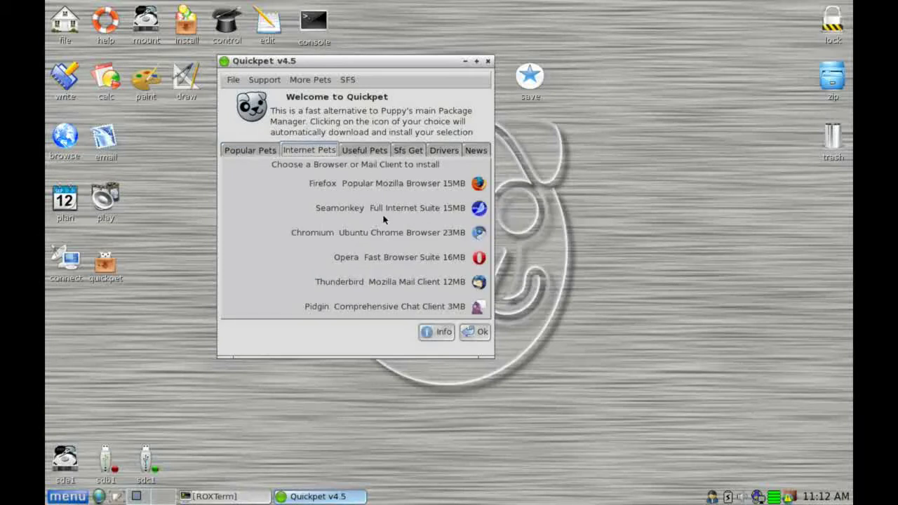
- Start installing Pidgin, accept its dependencies, and choose pidgin-2.7.10-i486-520.pet
left_click(479, 308)
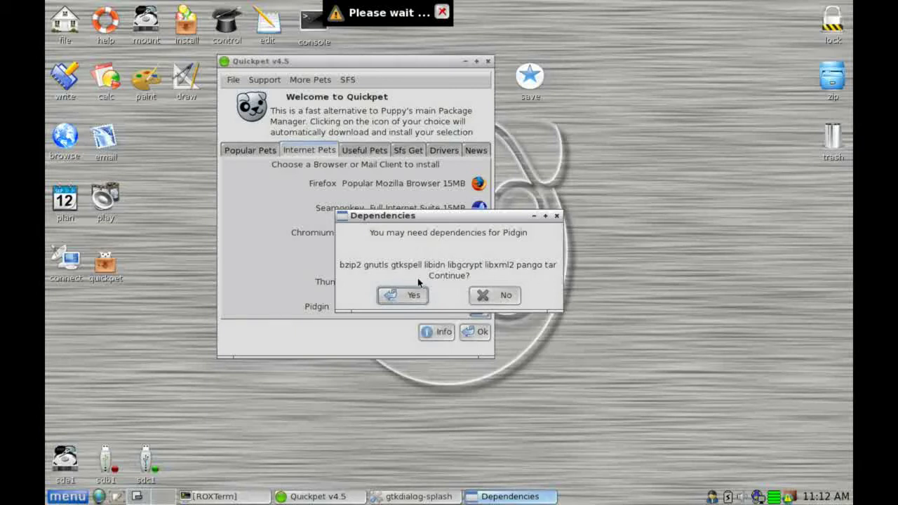
left_click(407, 299)
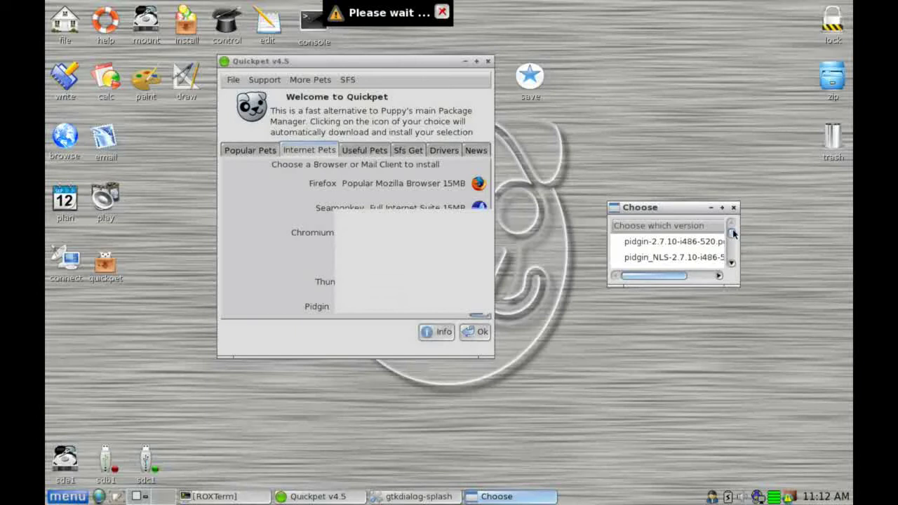
left_click(682, 245)
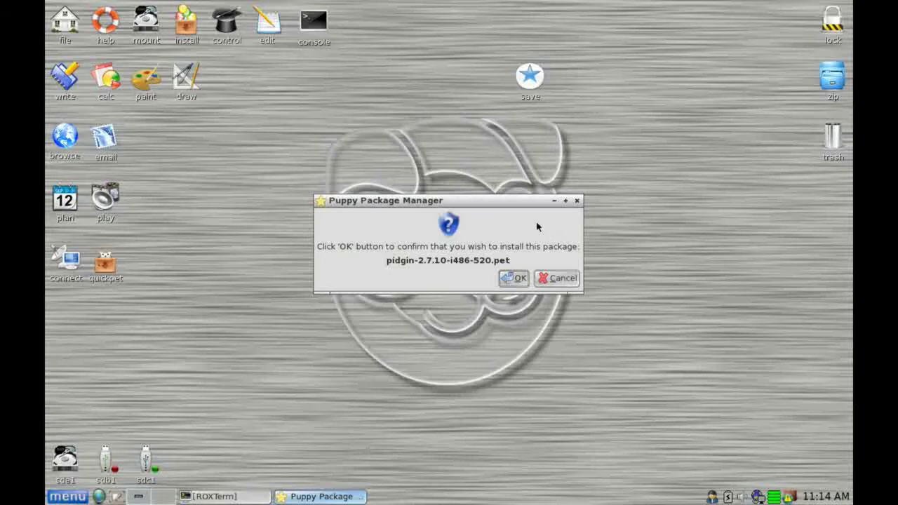
- Confirm the Pidgin package install, then dismiss the success dialog and the green installed notice
left_click(512, 278)
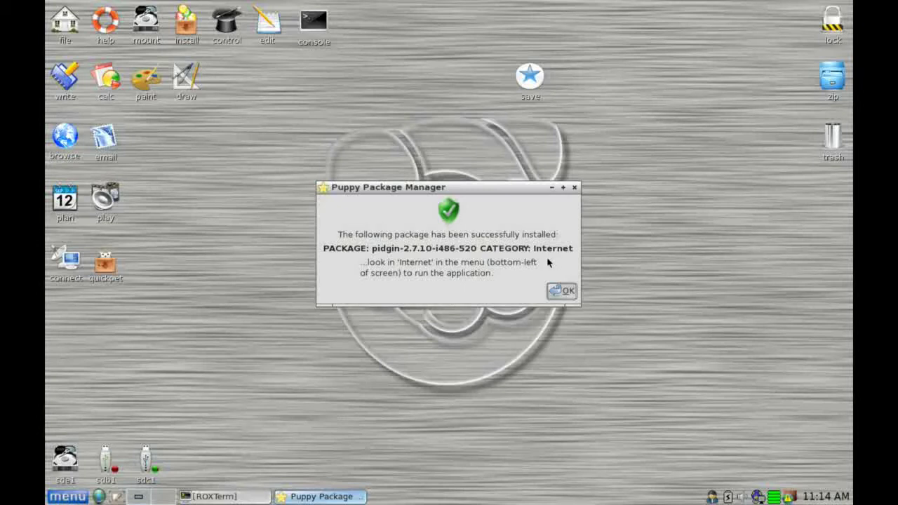
left_click(568, 291)
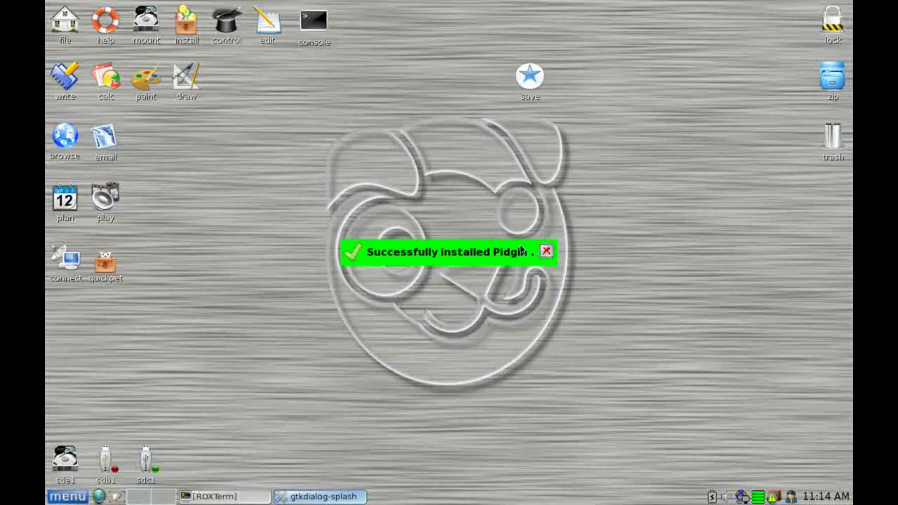
left_click(546, 252)
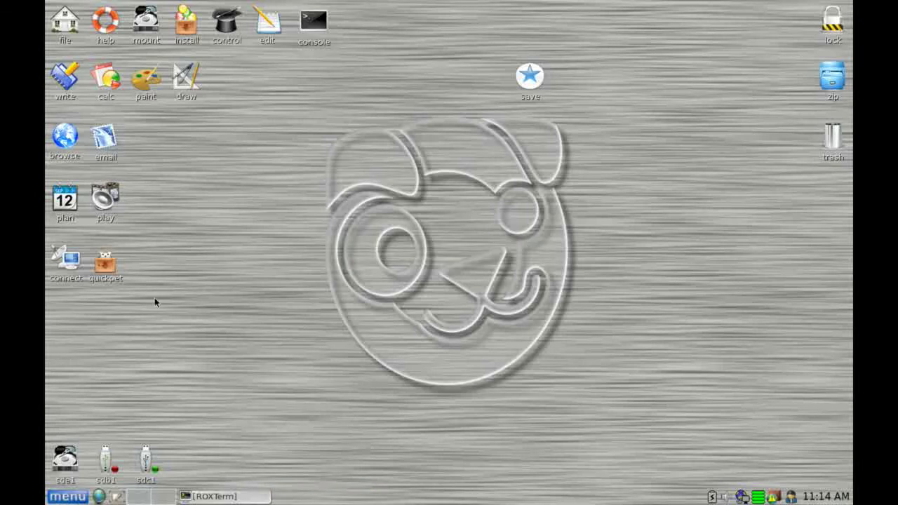
- Launch Pidgin Internet Messenger from Menu > Internet and close its Accounts welcome window
left_click(68, 497)
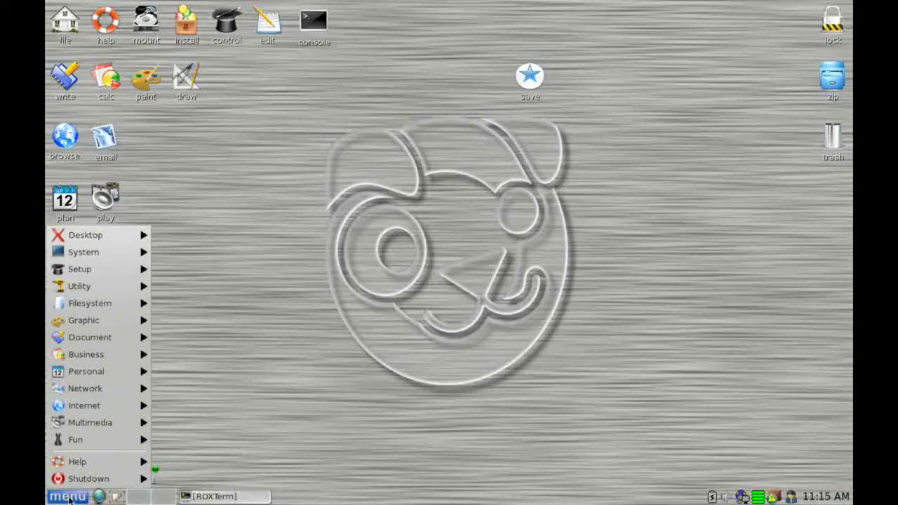
mouse_move(106, 407)
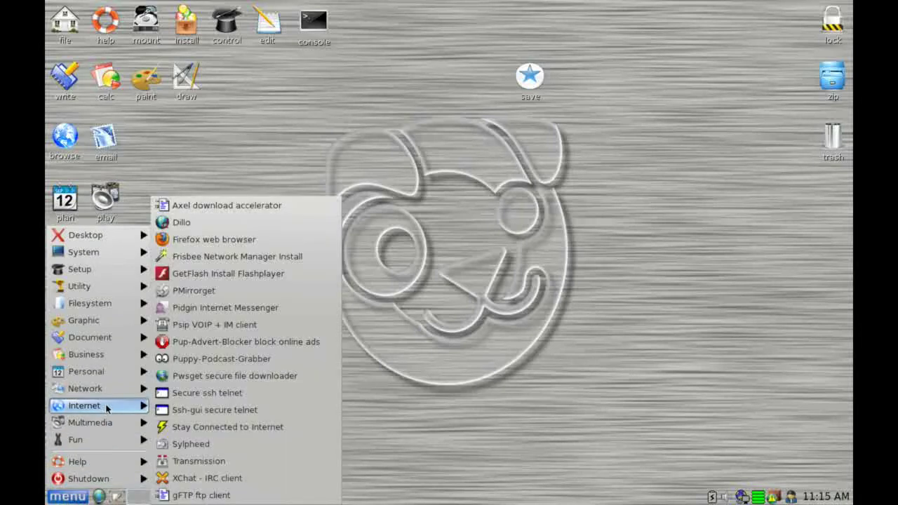
left_click(216, 309)
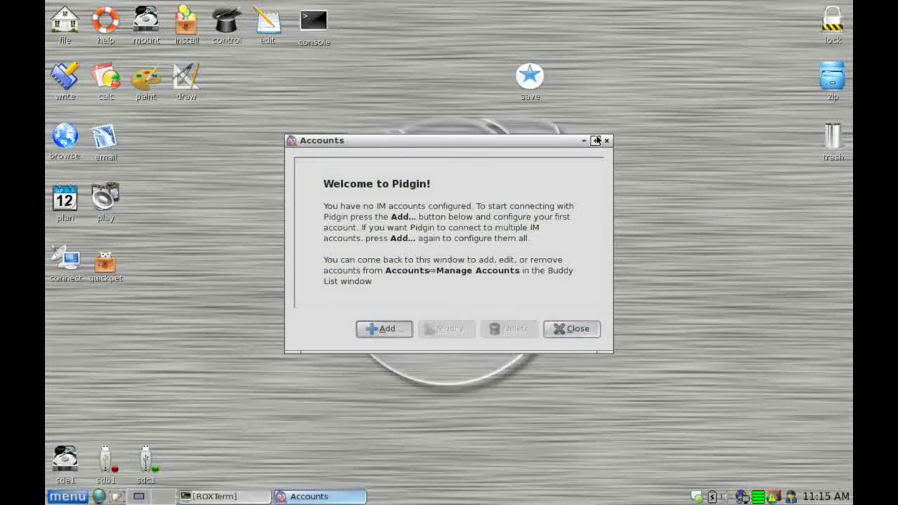
left_click(560, 326)
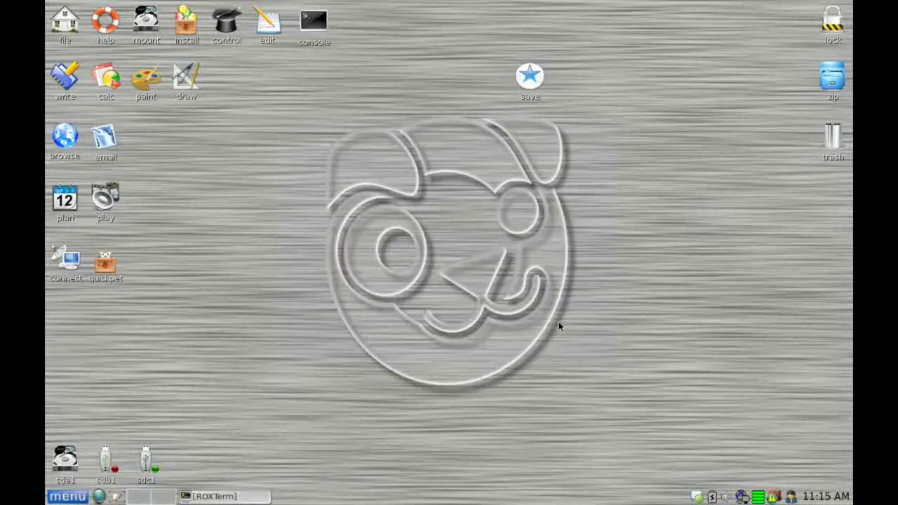
- Launch Quickpet from the desktop and open Puppy Package Manager from its More Pets menu
left_click(105, 265)
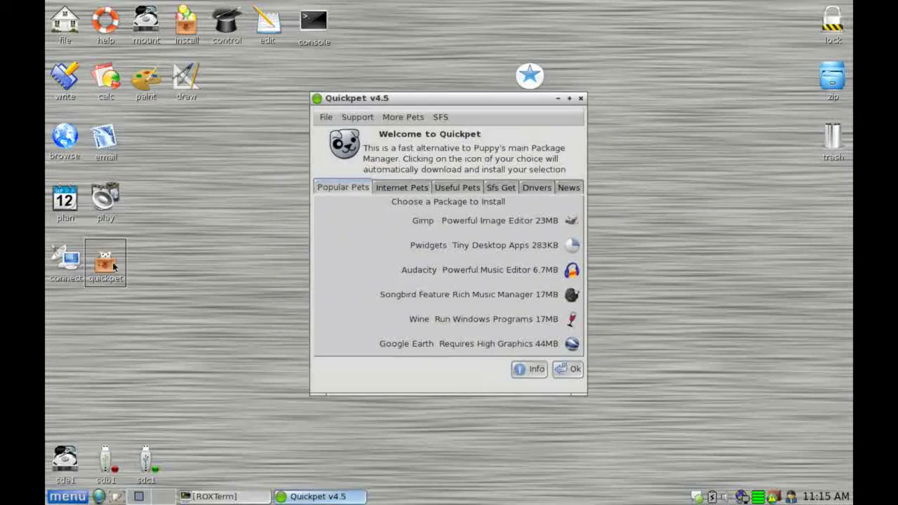
left_click(398, 118)
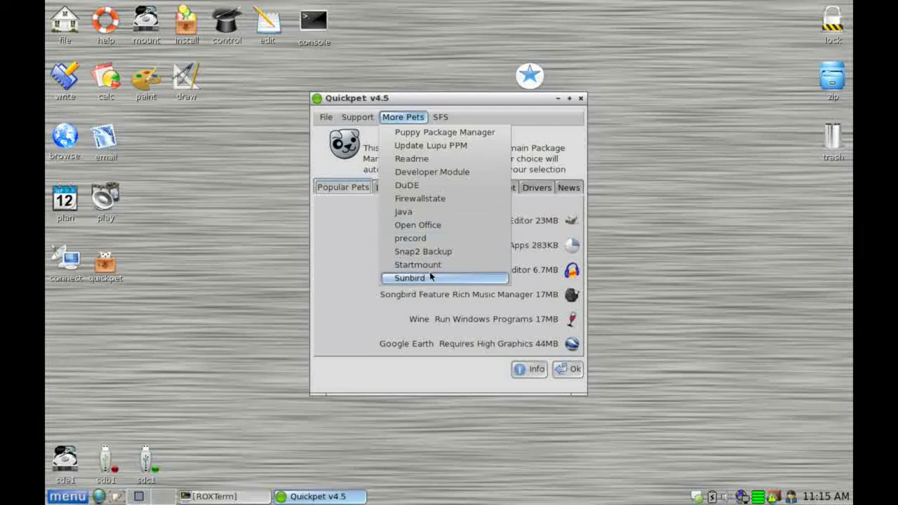
left_click(449, 132)
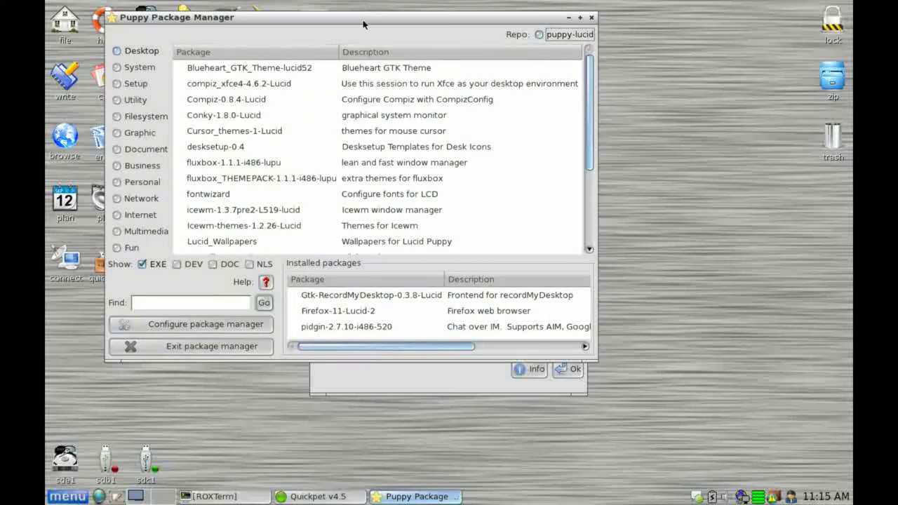
- Move the Package Manager window right and browse the System, Utility and Setup package categories
left_click_drag(362, 20, 487, 18)
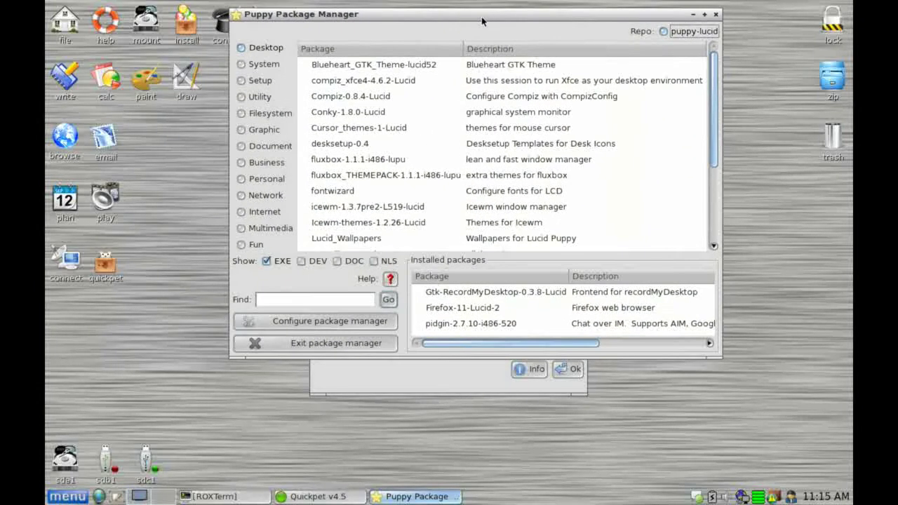
left_click(258, 80)
left_click(258, 96)
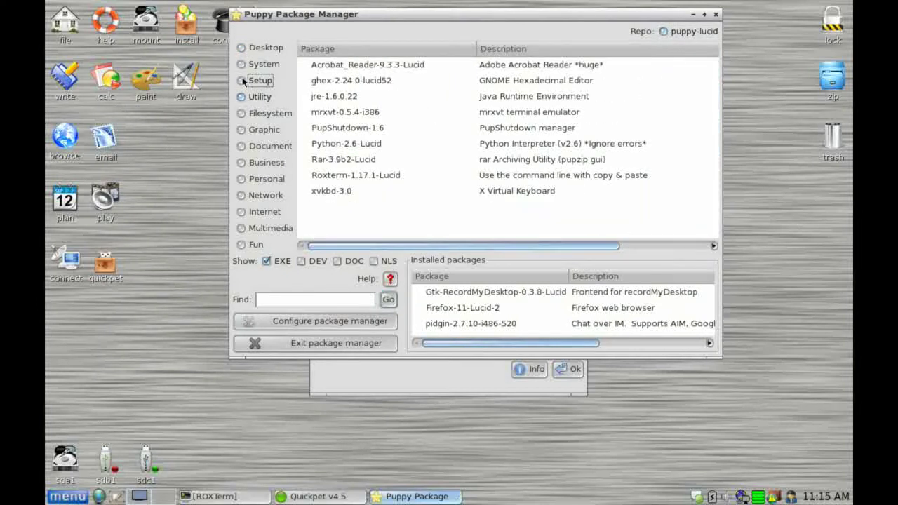
left_click(258, 80)
mouse_move(714, 116)
left_mouse_down()
mouse_move(723, 201)
mouse_move(699, 111)
left_mouse_up()
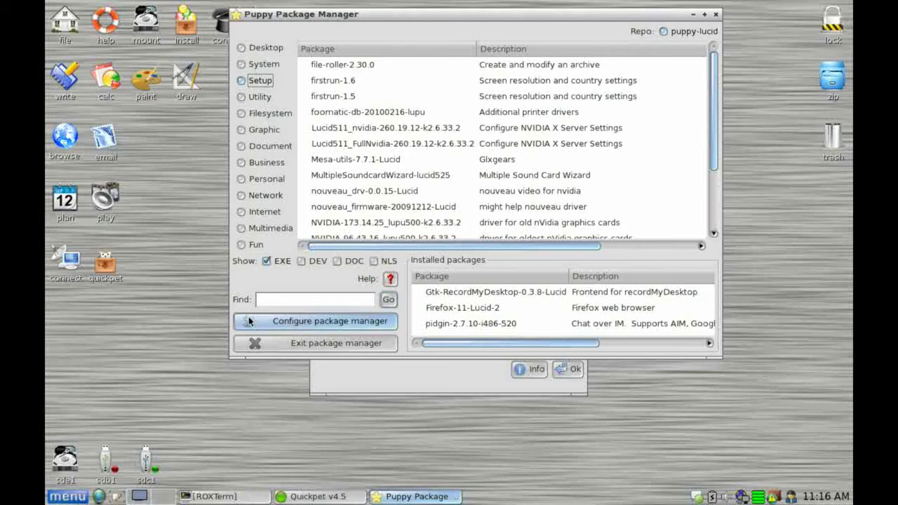
- Search for gtk-recordmydesktop, cancel installing Gtk-RecordMyDesktop-0.3.8-Lucid, then exit Package Manager and Quickpet
left_click(270, 303)
type("g")
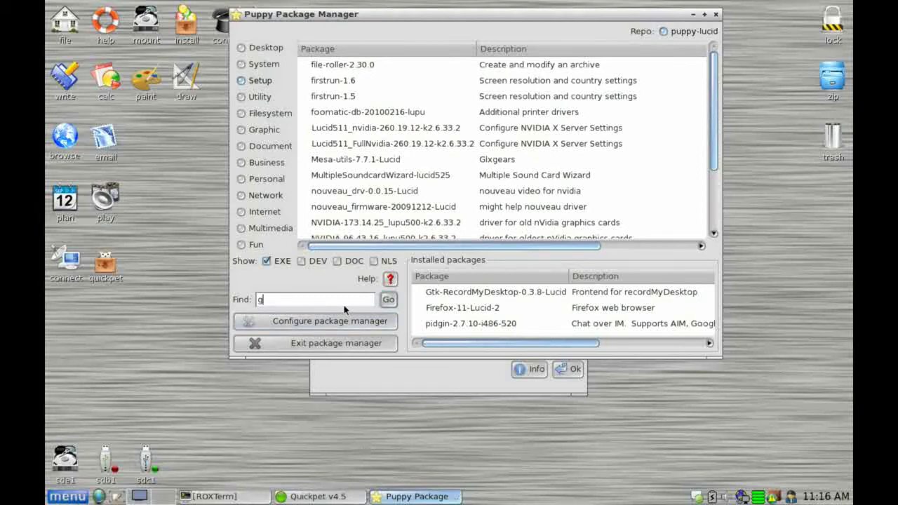
type("tk-recordmydesktop")
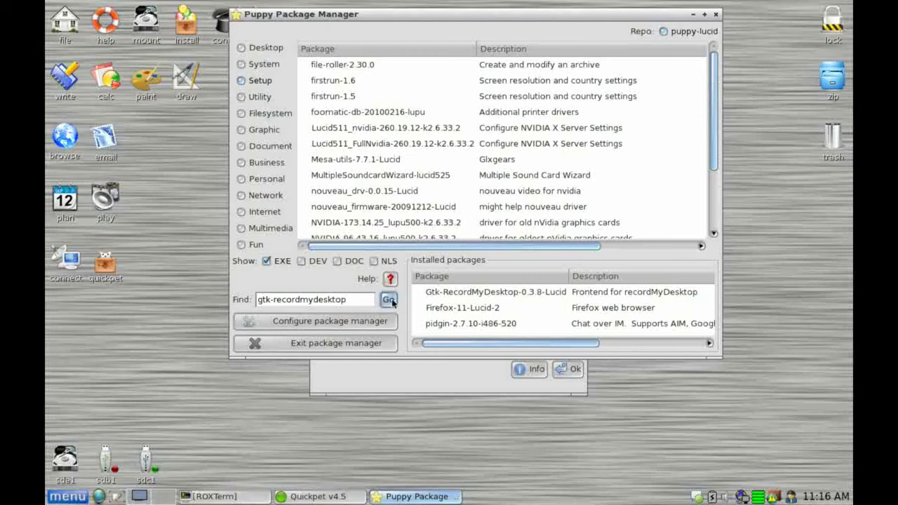
left_click(388, 300)
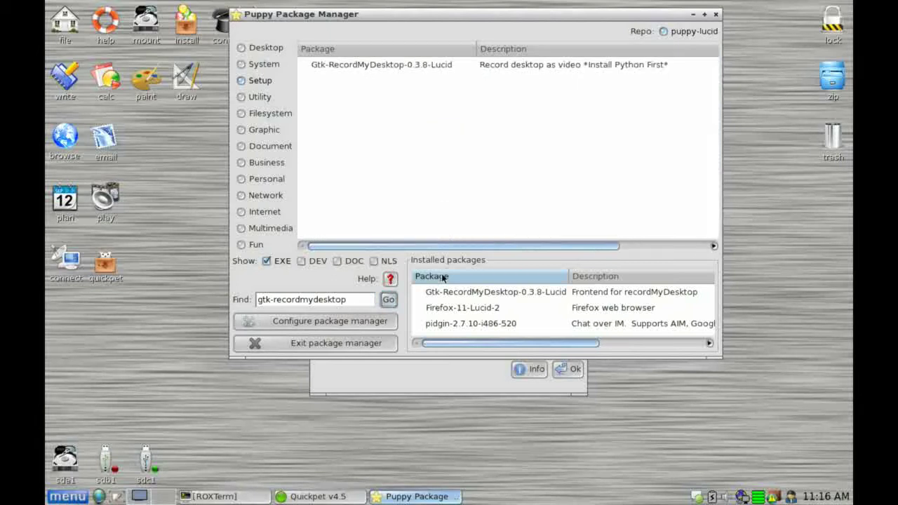
left_click(410, 65)
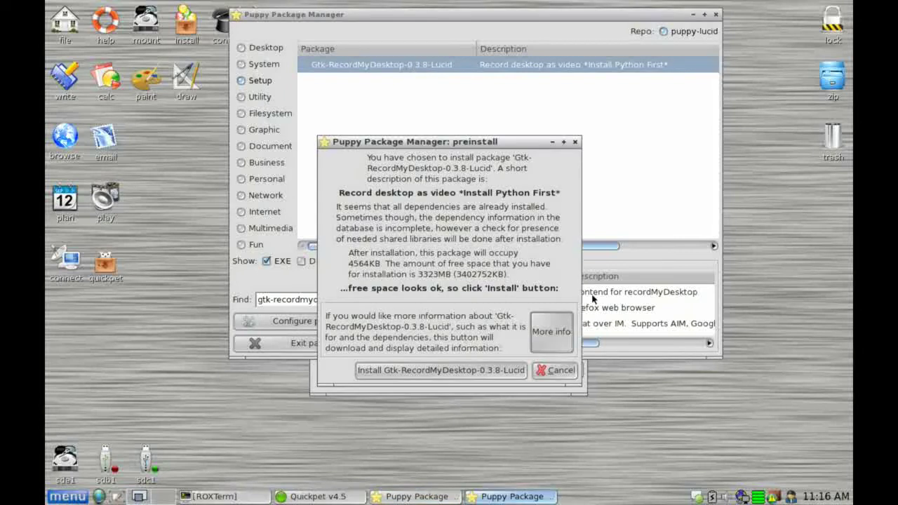
left_click(560, 372)
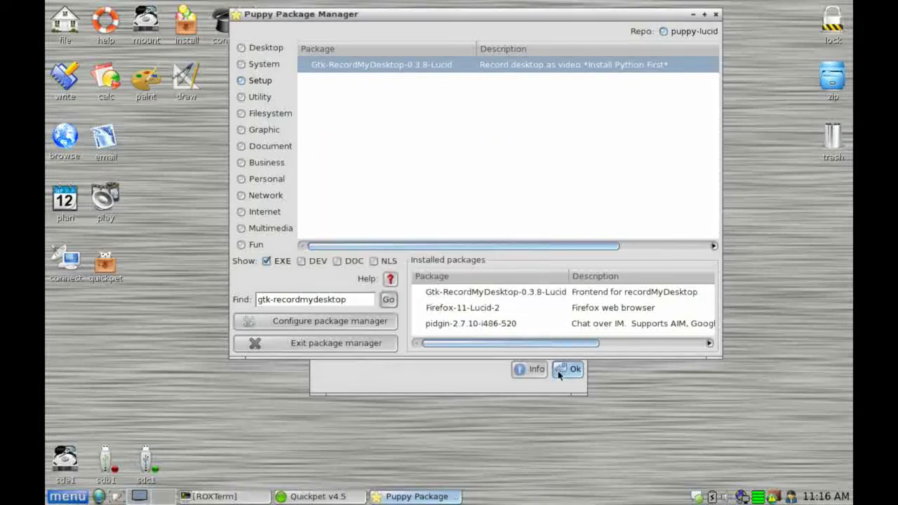
left_click(291, 343)
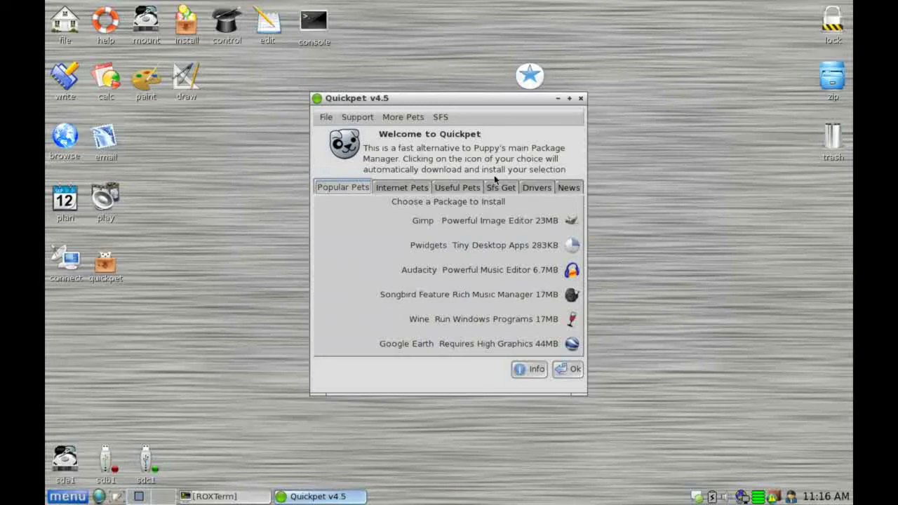
left_click(569, 372)
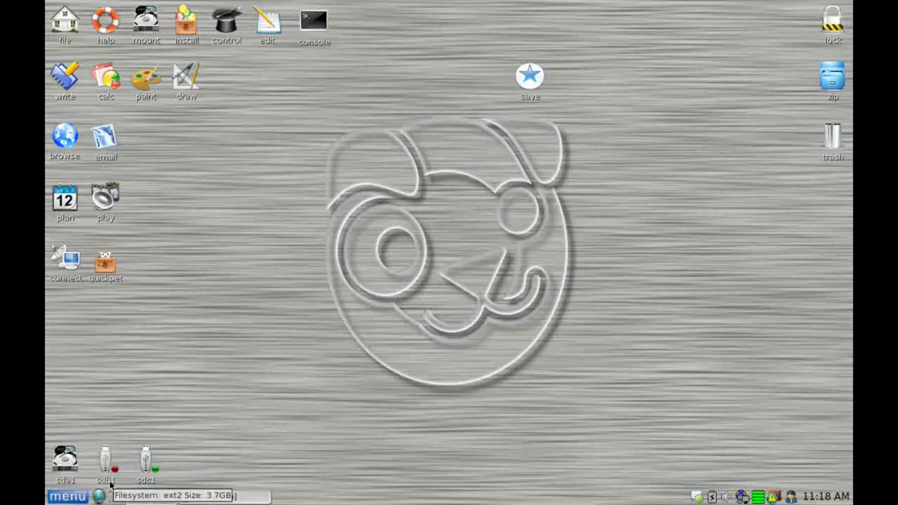
- Mount sdc1, scroll through its /mnt/sdc1 file window, then close that window
mouse_move(147, 466)
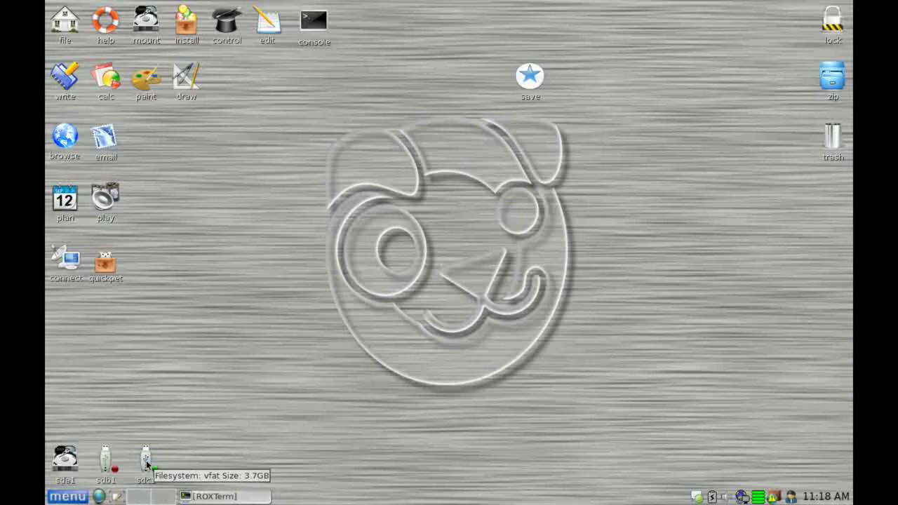
left_click(146, 457)
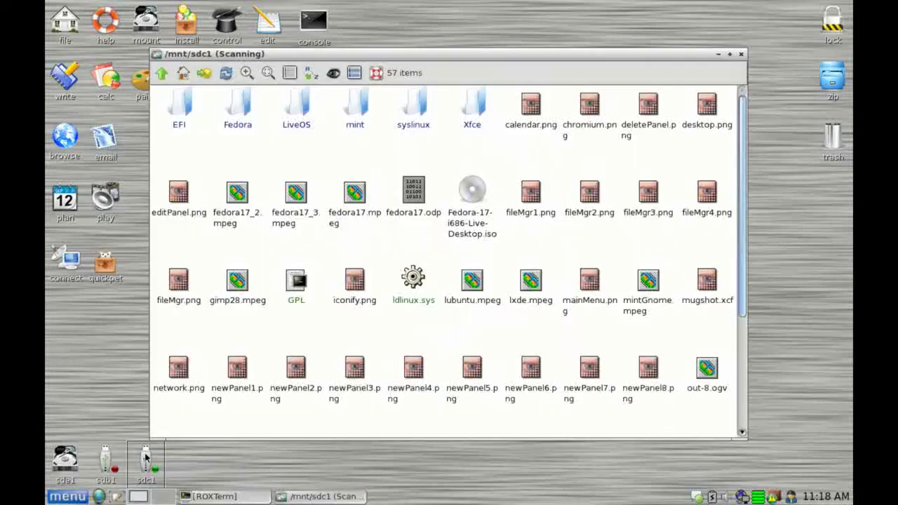
scroll(406, 241, "down", 5)
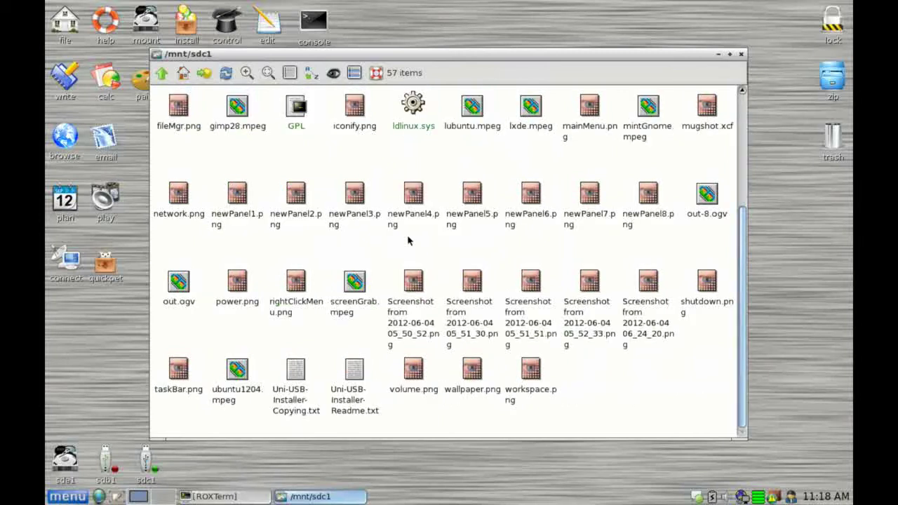
scroll(408, 241, "up", 5)
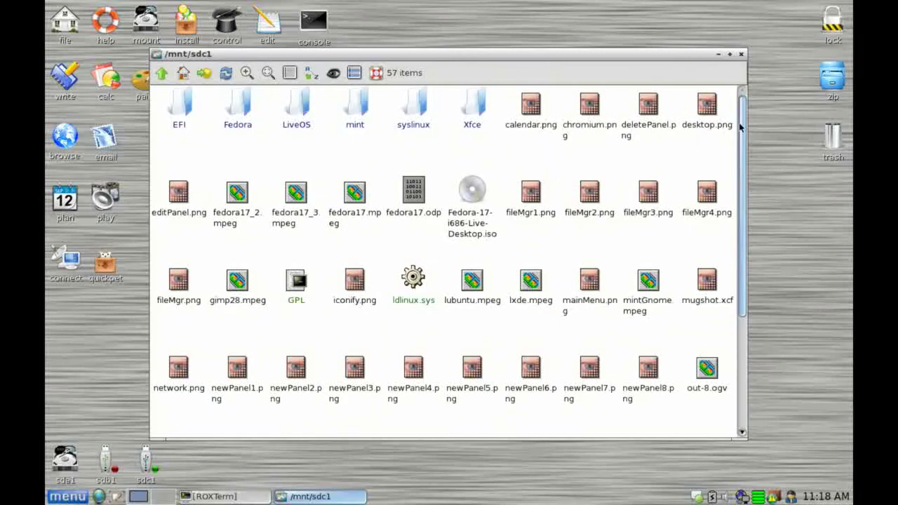
left_click_drag(743, 131, 742, 57)
left_click(740, 54)
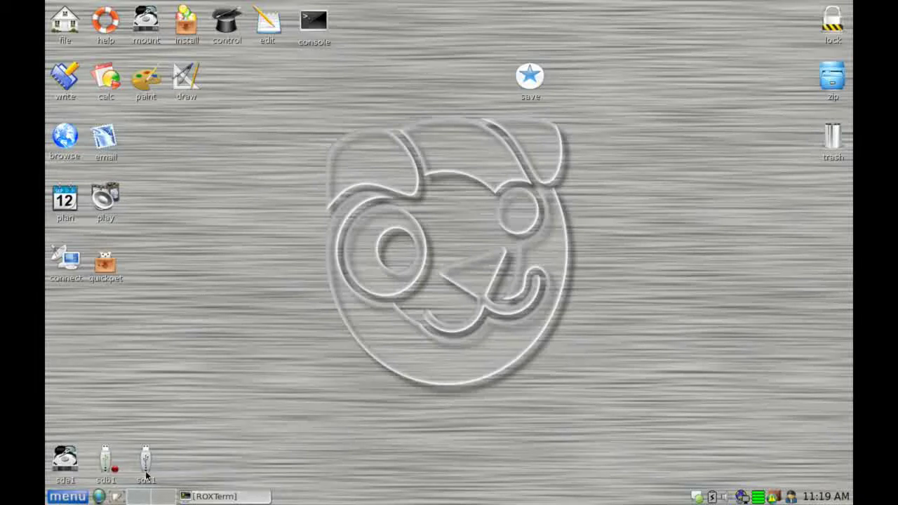
- Mount sdd1 through Pmount from the drive's right-click menu, view its files, close the window and quit Pmount
mouse_move(151, 468)
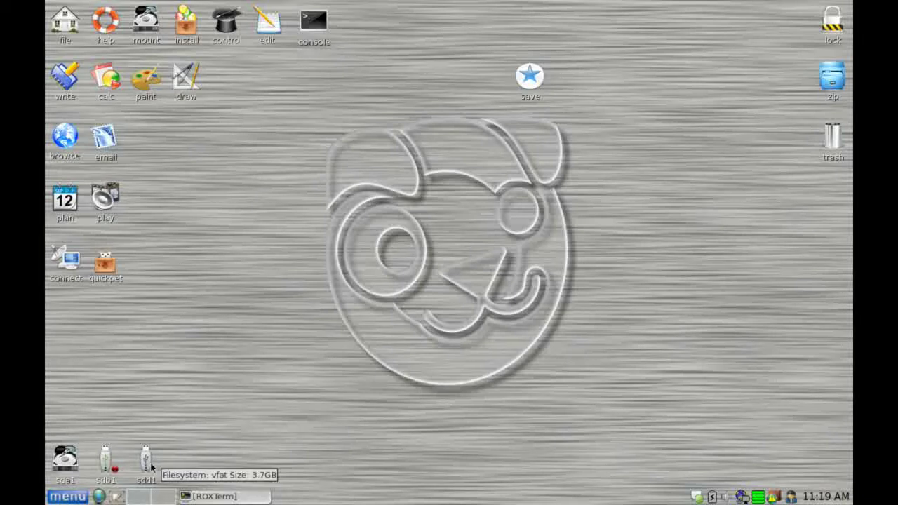
right_click(147, 463)
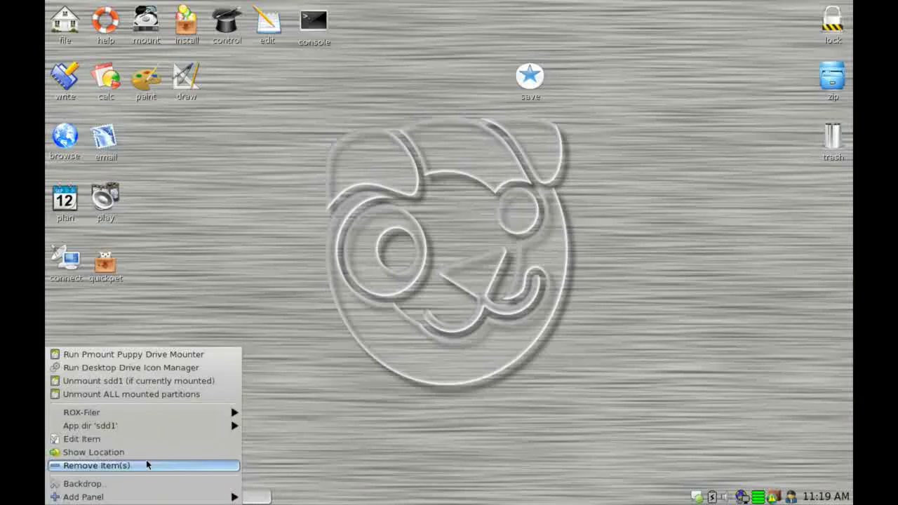
left_click(181, 356)
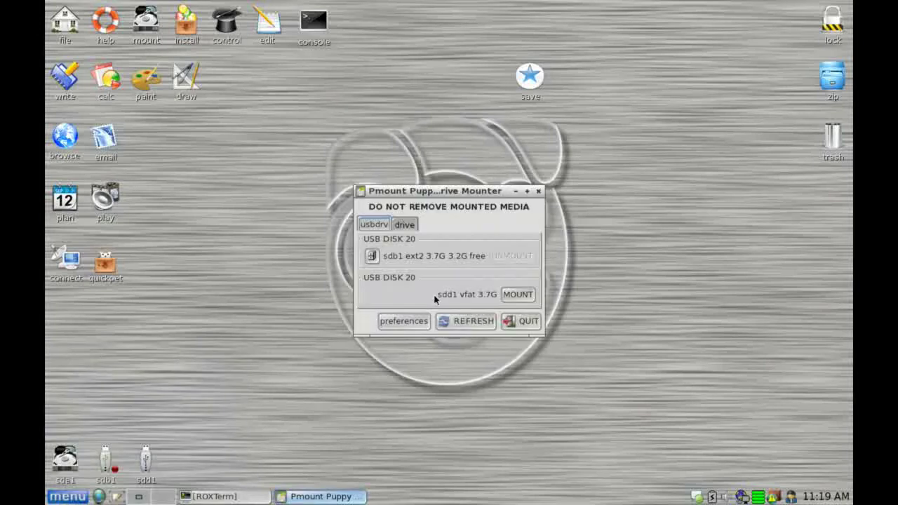
left_click(517, 294)
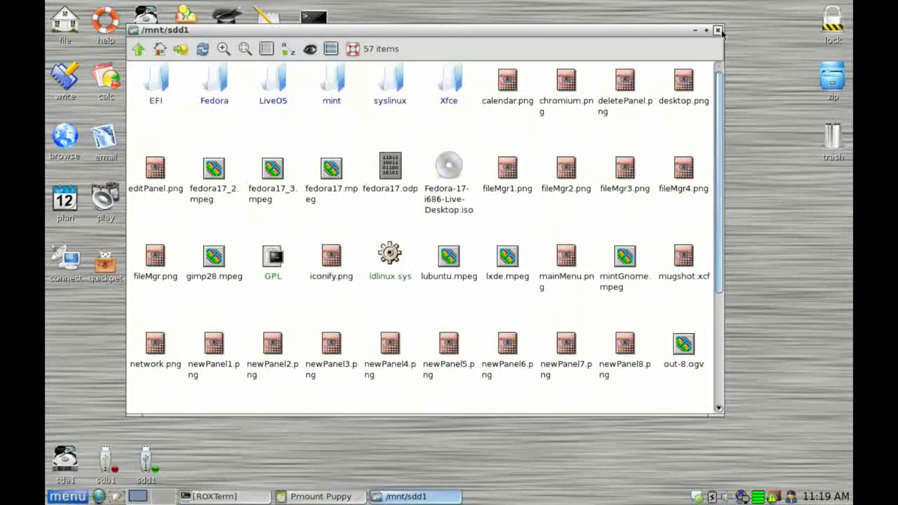
scroll(722, 152, "down", 3)
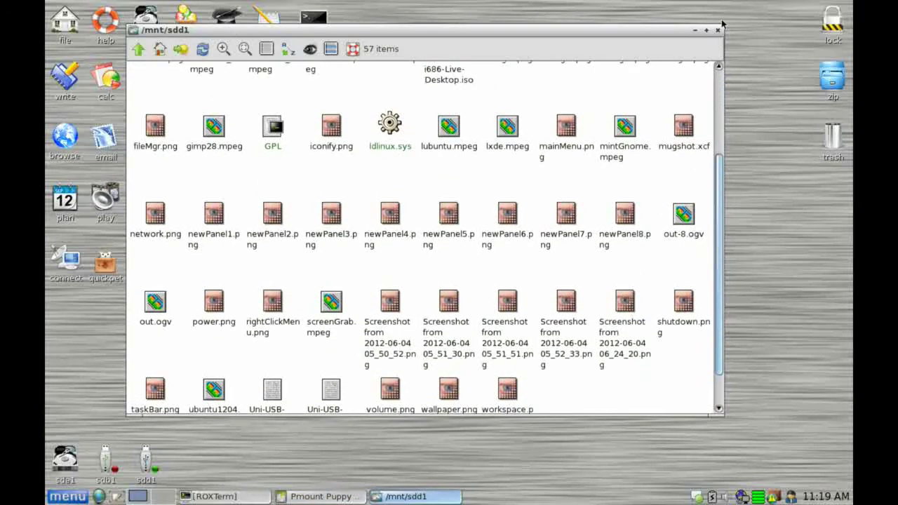
left_click(718, 31)
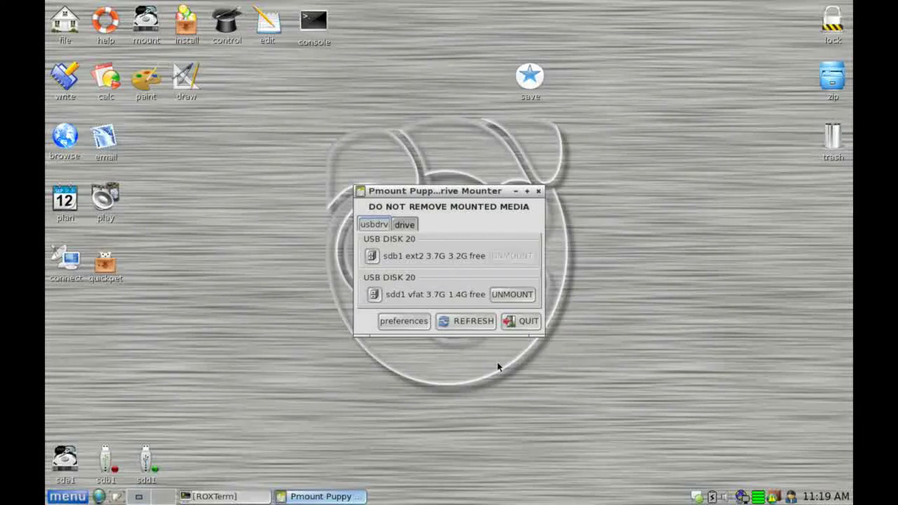
left_click(526, 321)
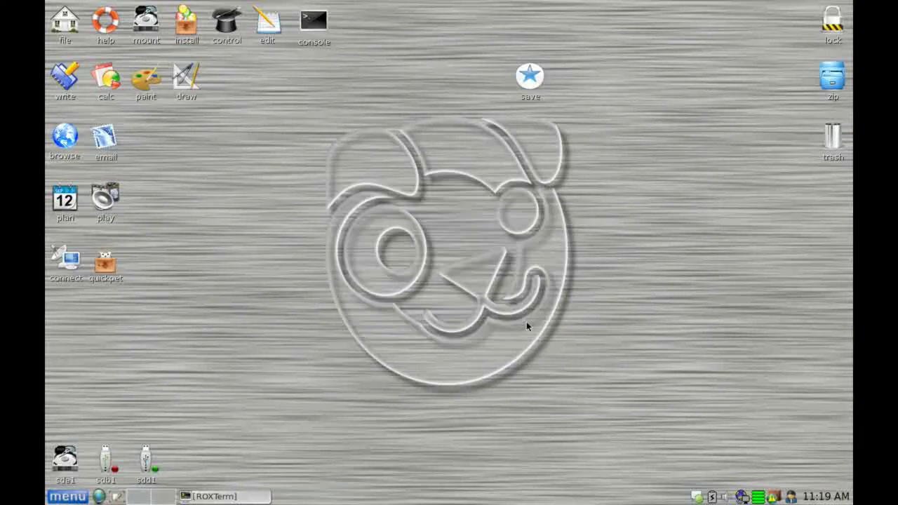
left_click(73, 498)
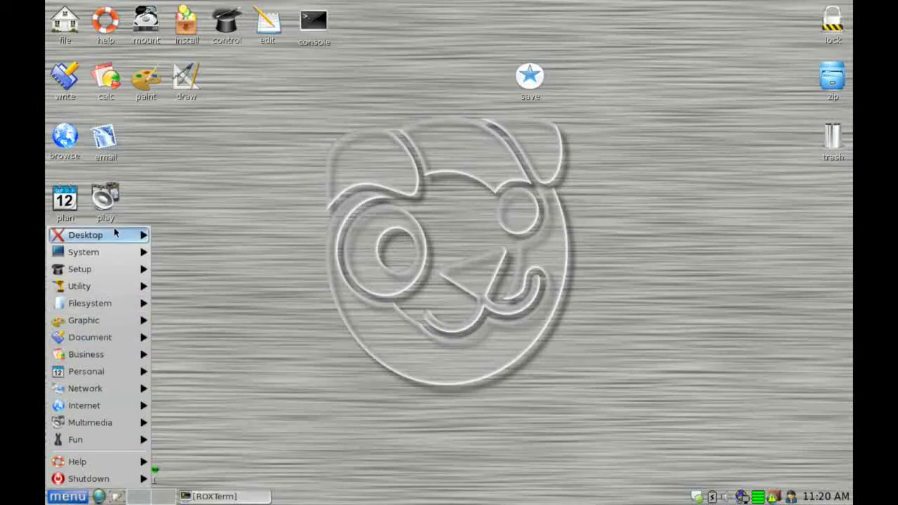
mouse_move(100, 238)
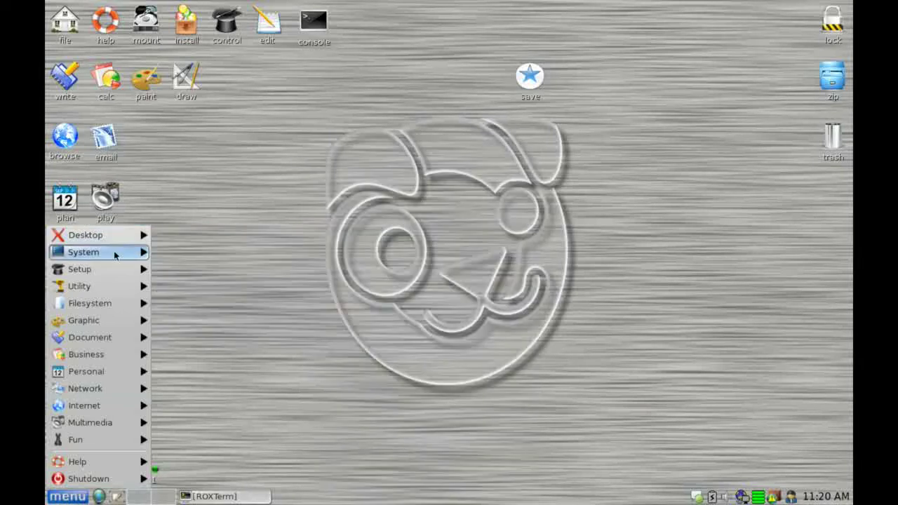
mouse_move(104, 260)
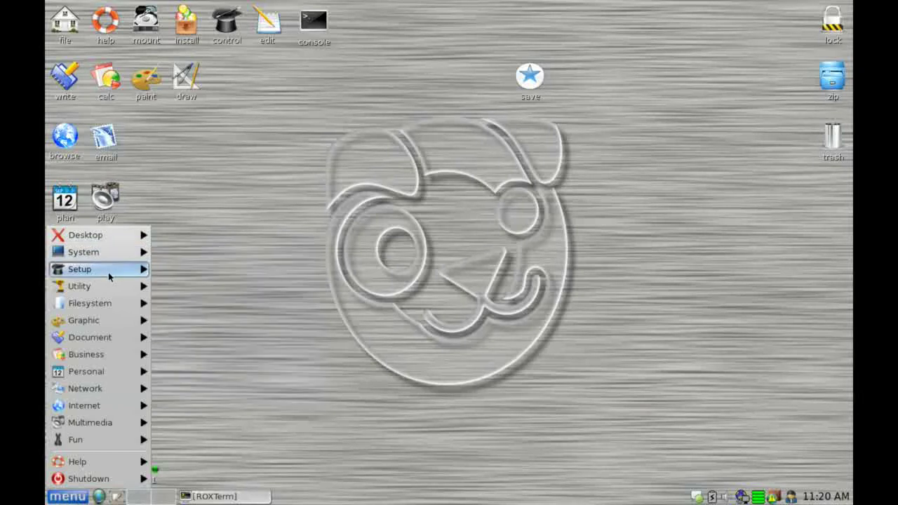
mouse_move(117, 274)
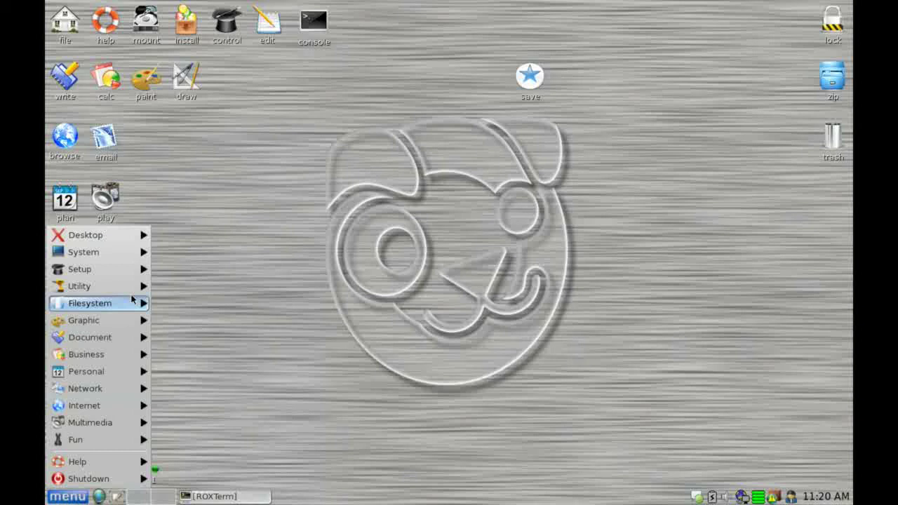
mouse_move(132, 302)
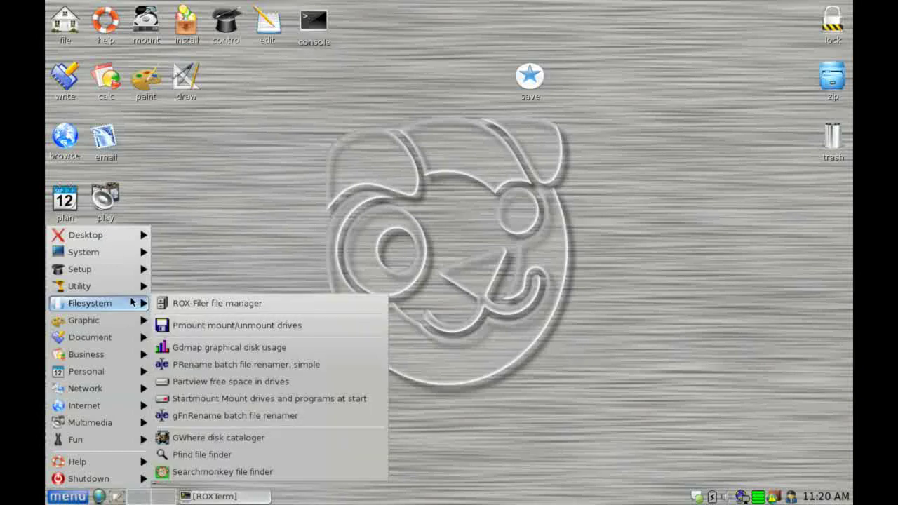
mouse_move(117, 320)
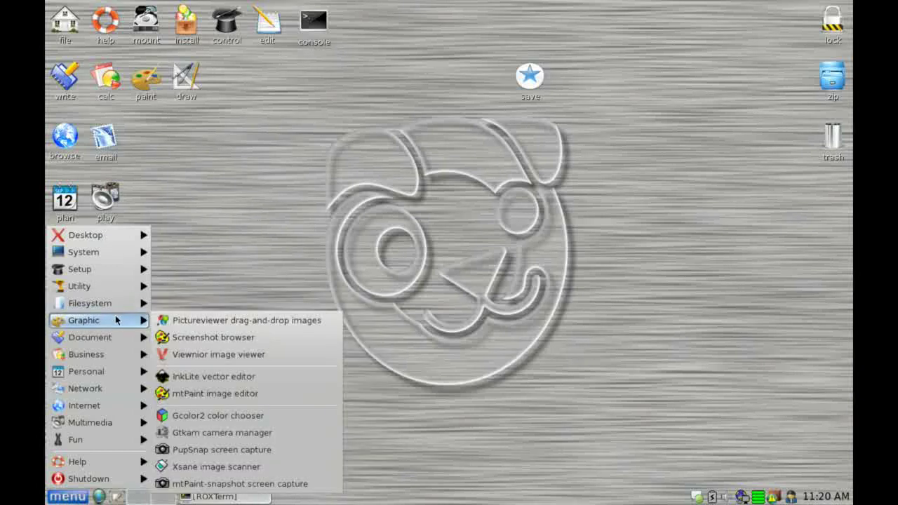
mouse_move(121, 338)
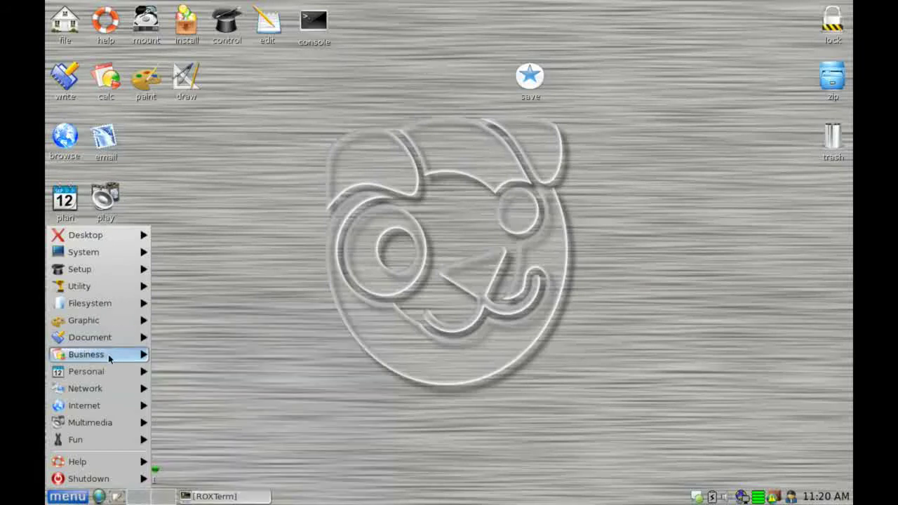
mouse_move(108, 354)
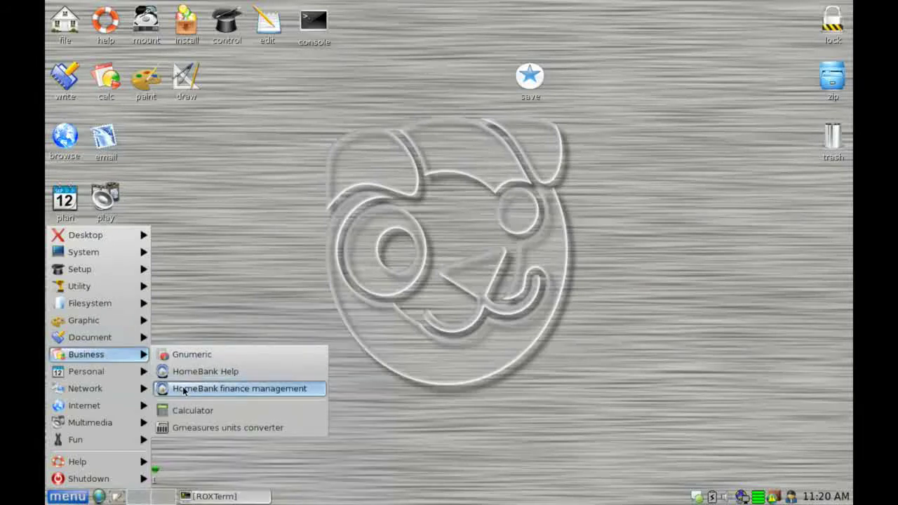
mouse_move(92, 379)
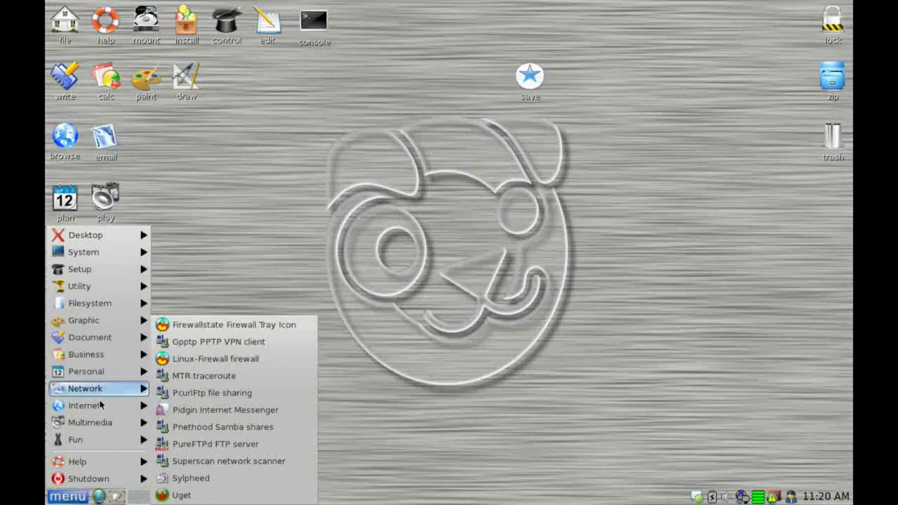
mouse_move(94, 428)
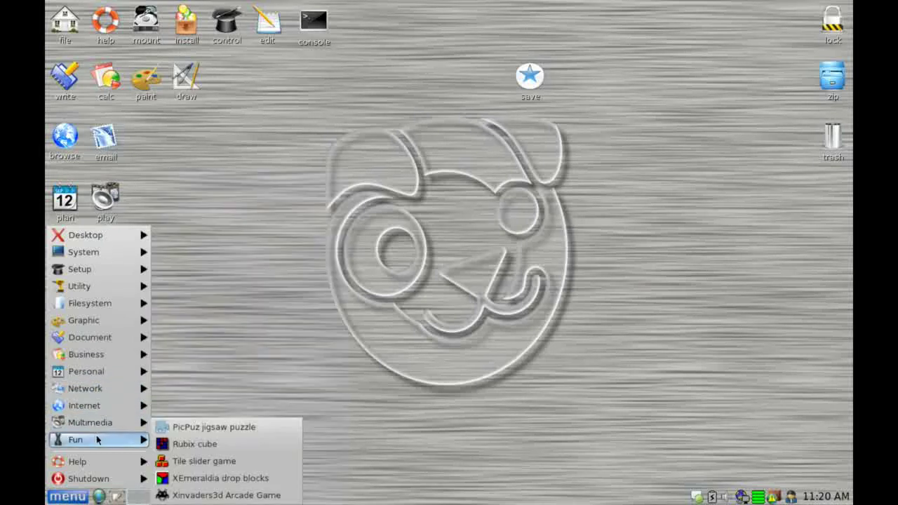
mouse_move(101, 459)
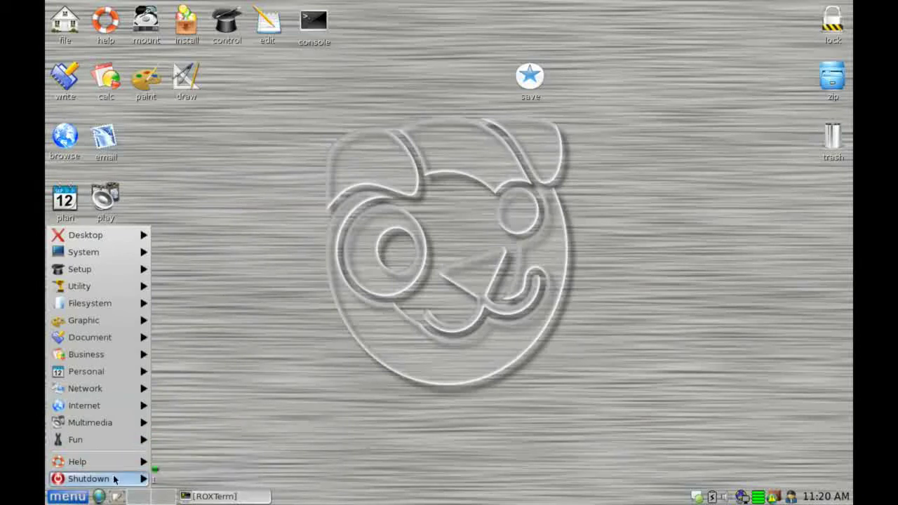
mouse_move(128, 484)
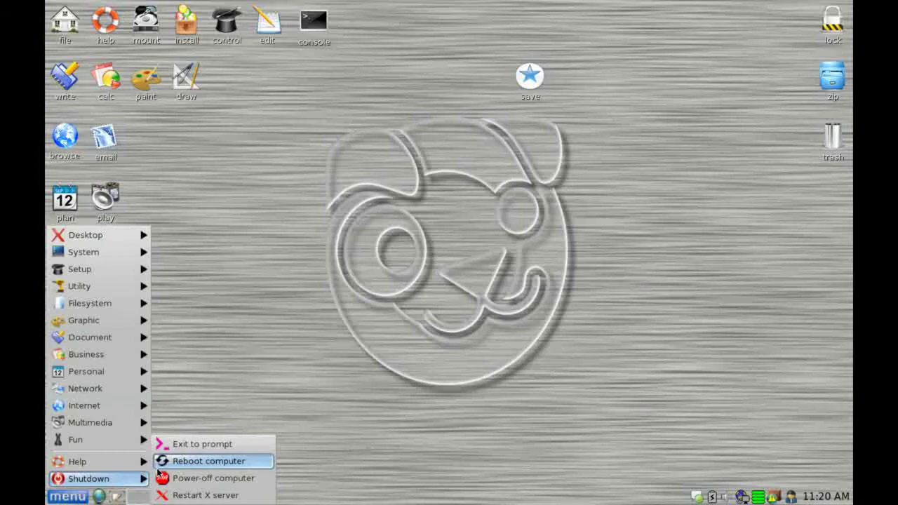
left_click(79, 497)
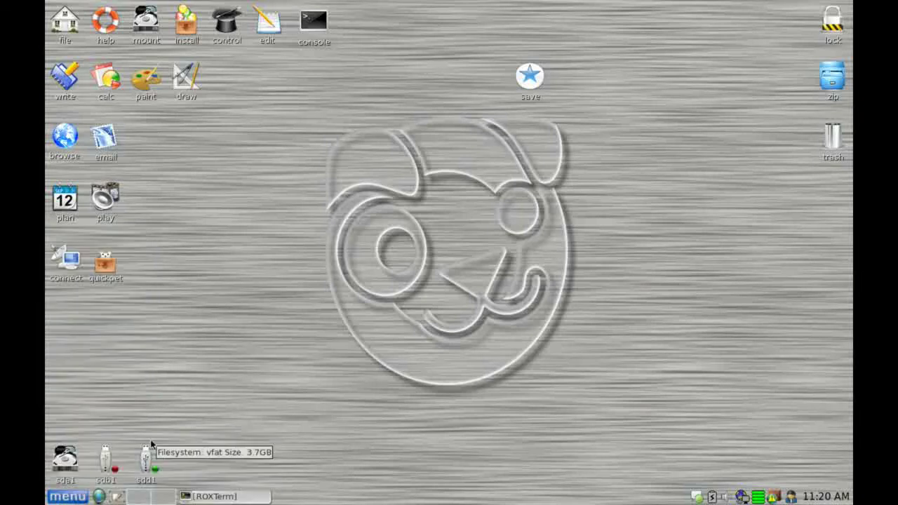
left_click(99, 497)
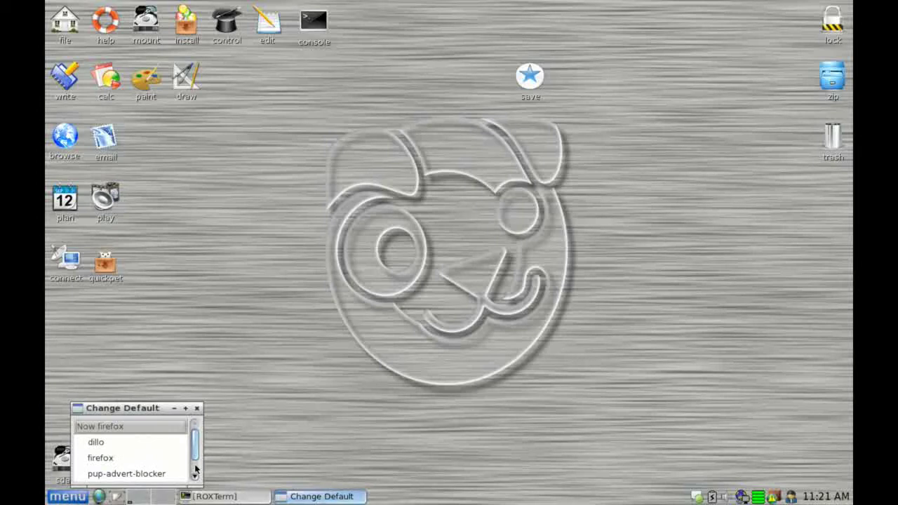
left_click(110, 426)
mouse_move(196, 453)
left_mouse_down()
mouse_move(200, 475)
mouse_move(194, 449)
left_mouse_up()
left_click(197, 410)
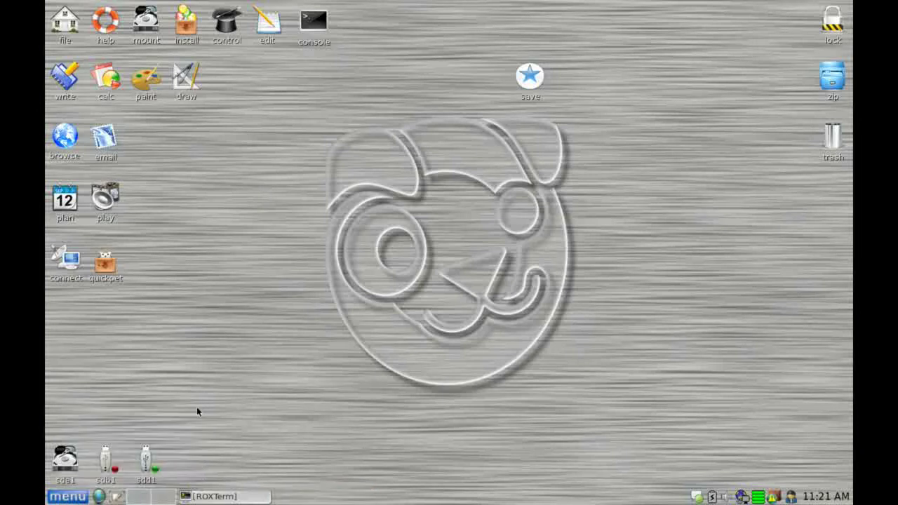
- Toggle the show-desktop taskbar button repeatedly to hide and restore the ROXTerm window
left_click(120, 498)
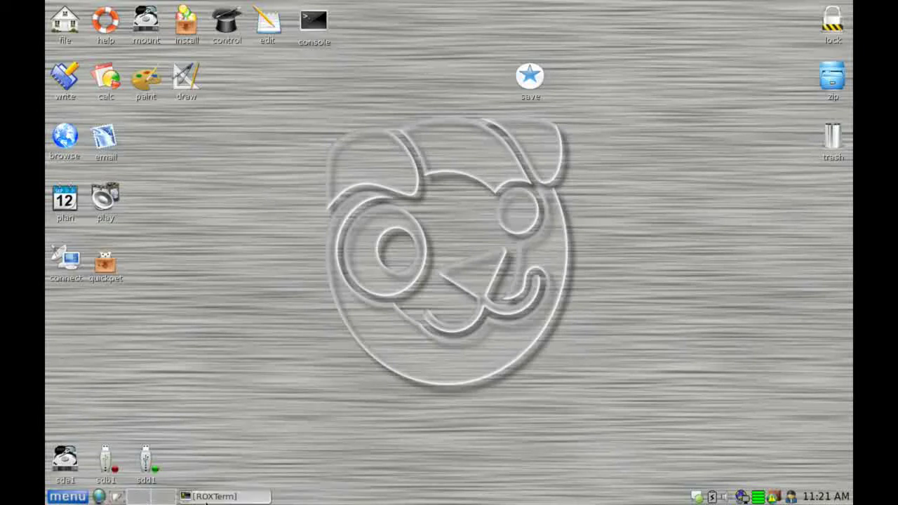
left_click(117, 498)
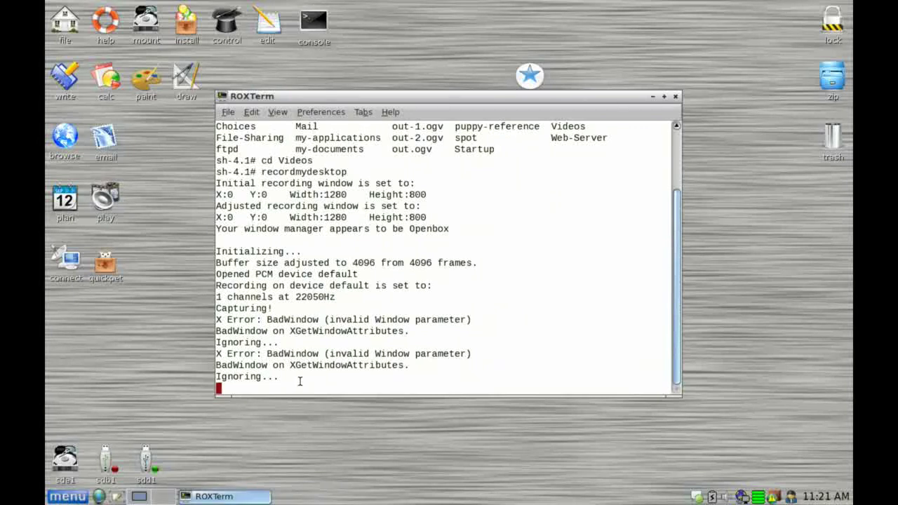
left_click(118, 498)
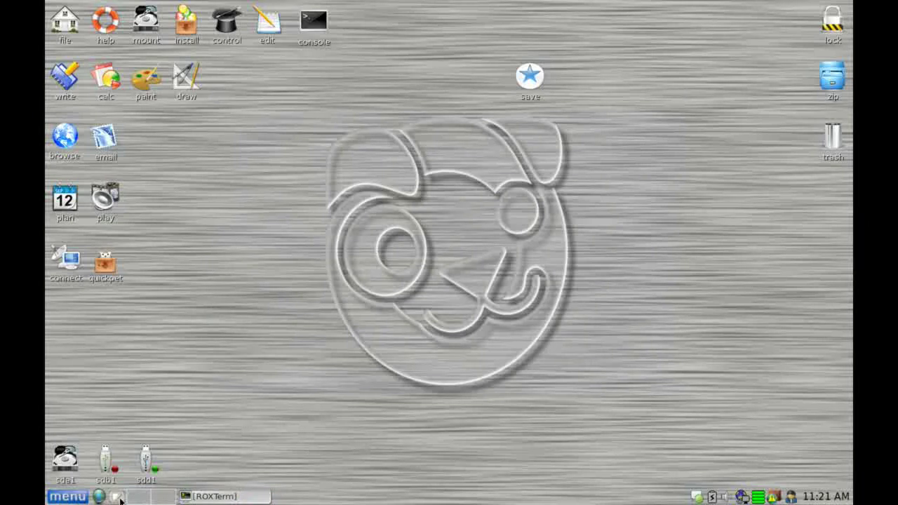
left_click(120, 498)
left_click(120, 498)
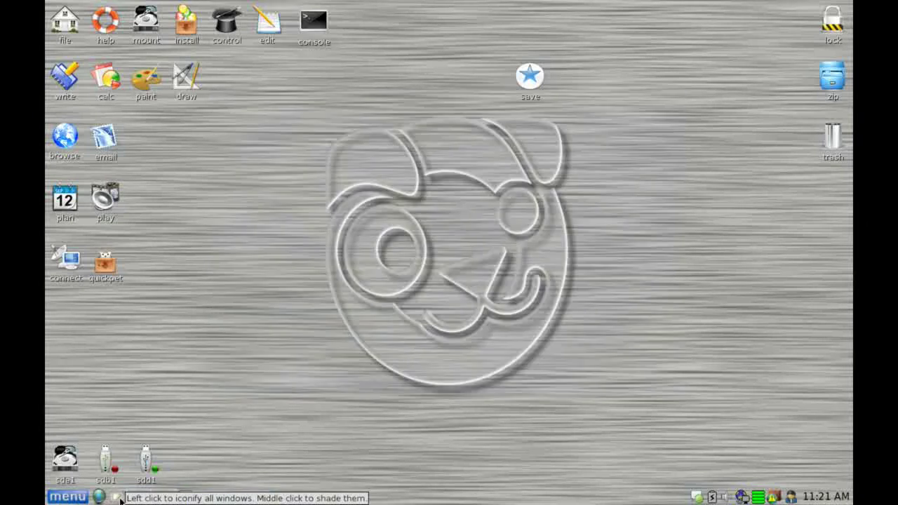
left_click(119, 498)
left_click(119, 498)
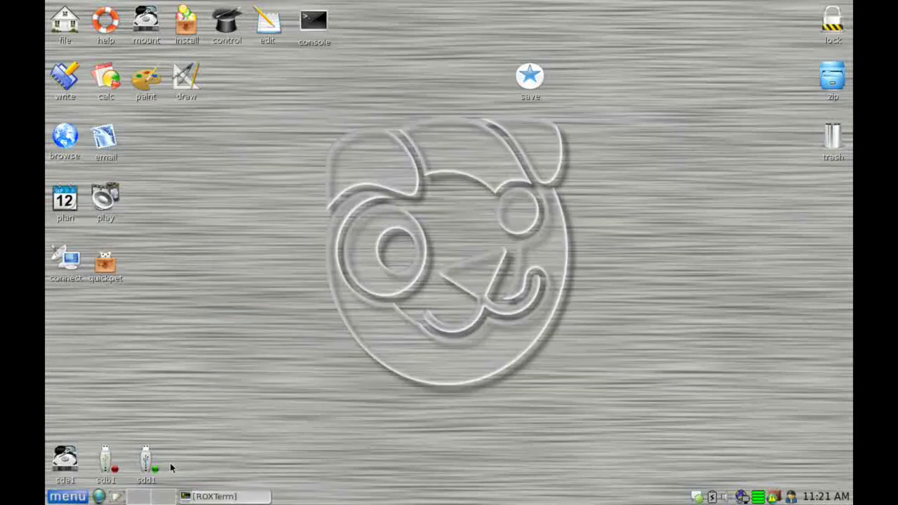
left_click(120, 498)
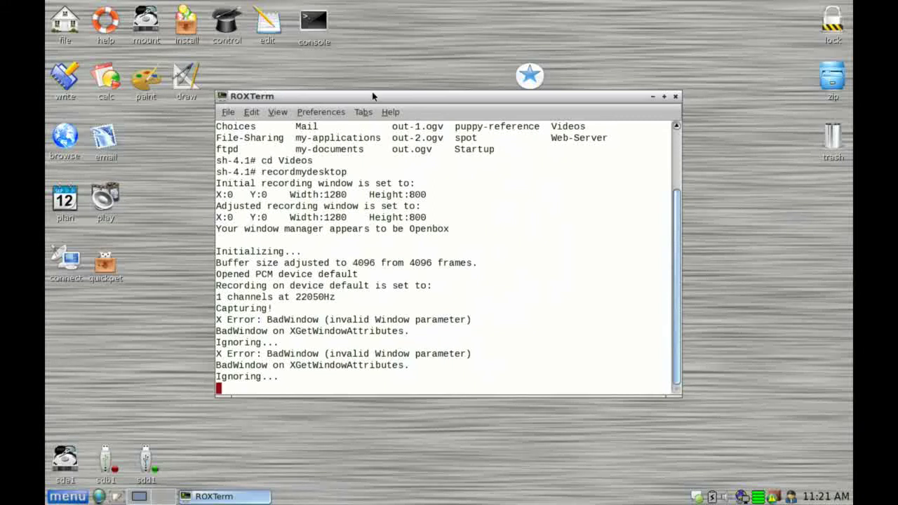
- Move ROXTerm to the top-left, hide and restore it, then drag it back to the centre
left_click_drag(373, 96, 226, 13)
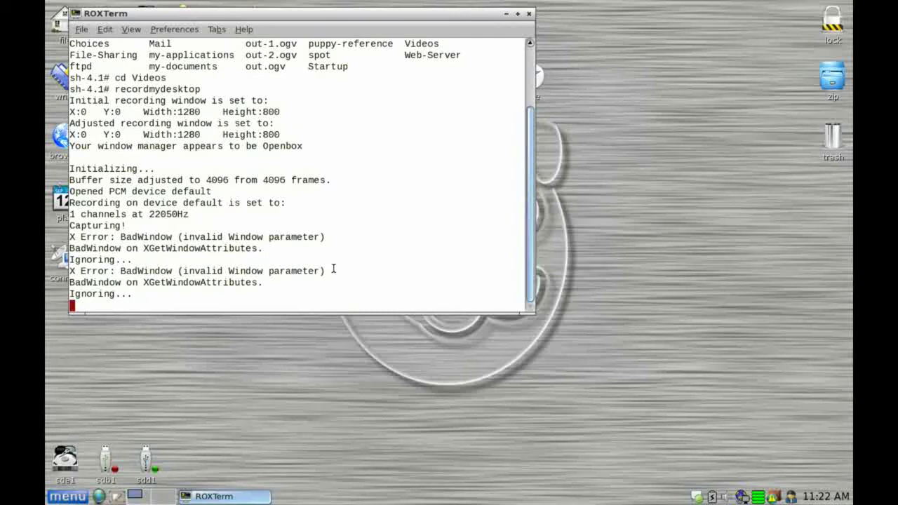
left_click(116, 496)
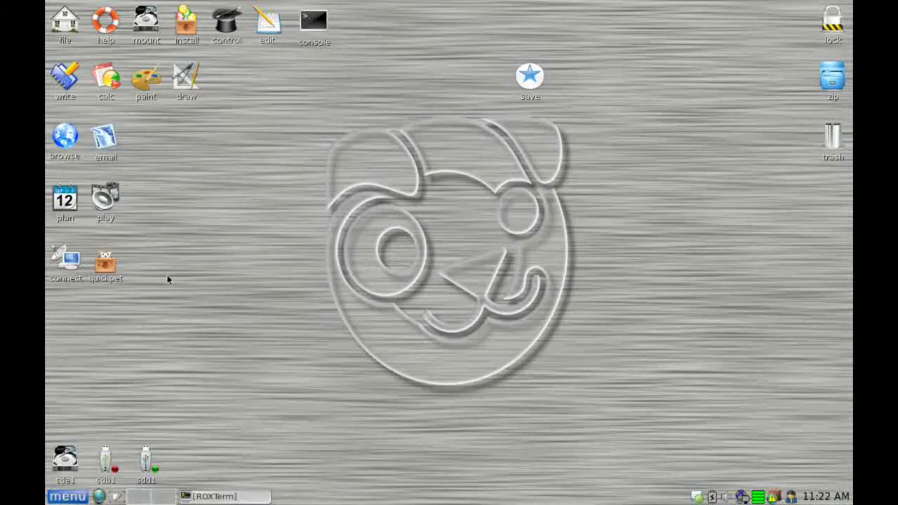
left_click(120, 498)
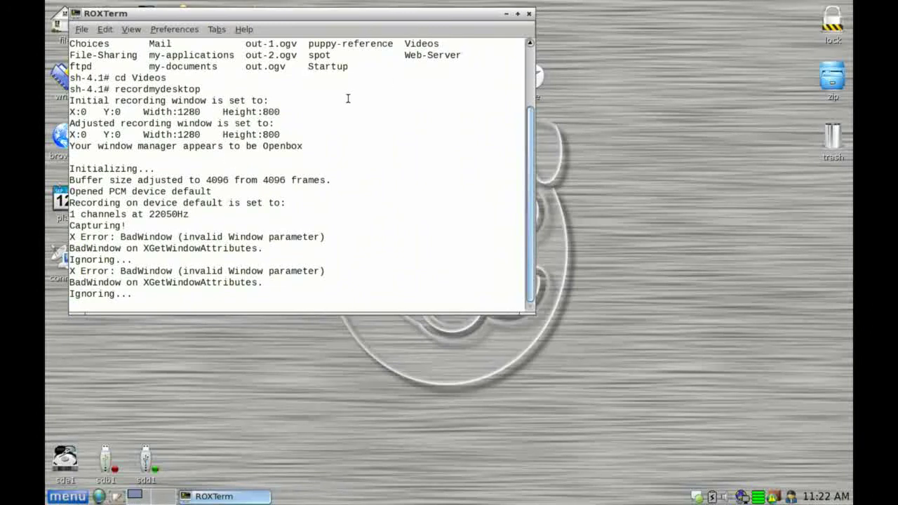
left_click_drag(390, 17, 521, 67)
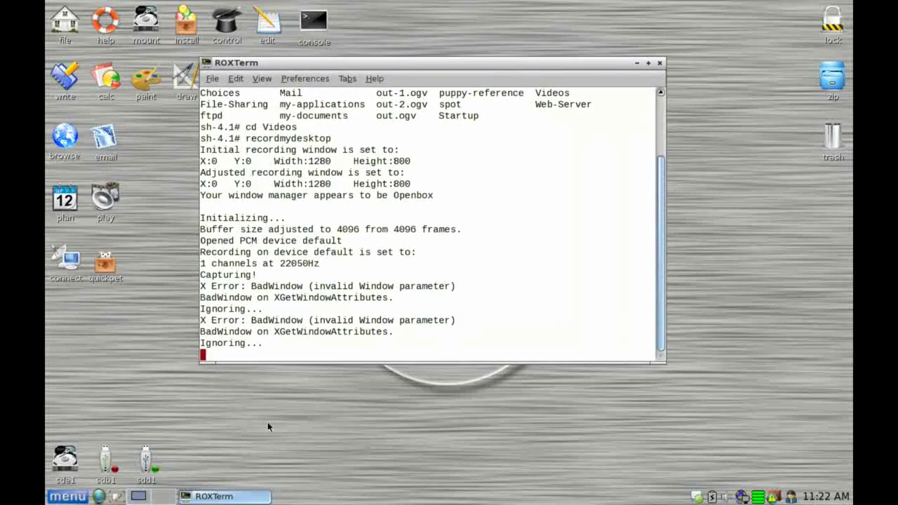
- Alternate between workspaces 1 and 2 in the taskbar pager, ending on the empty second desktop
left_click(164, 497)
left_click(141, 497)
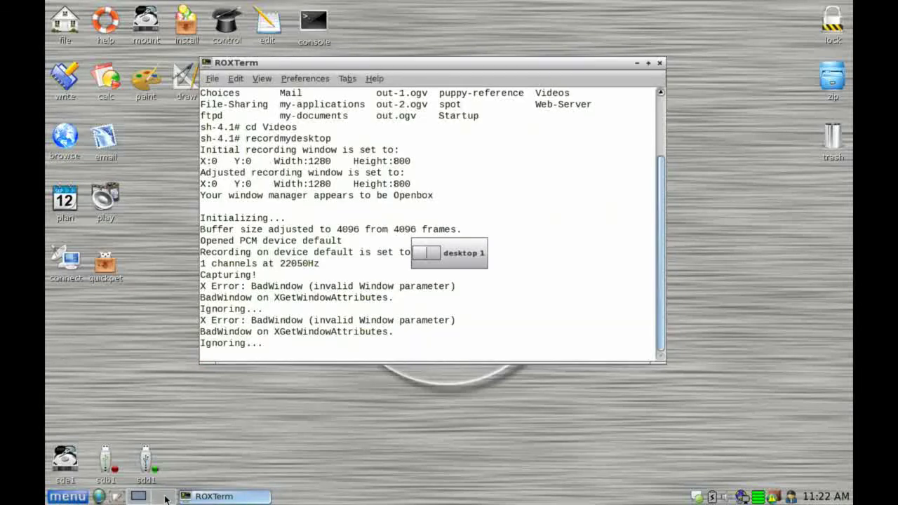
left_click(141, 496)
left_click(143, 496)
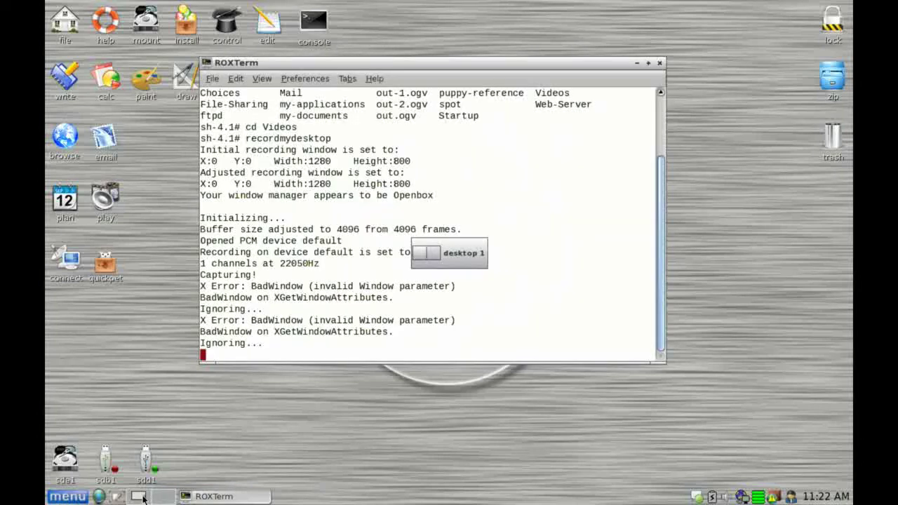
left_click(164, 497)
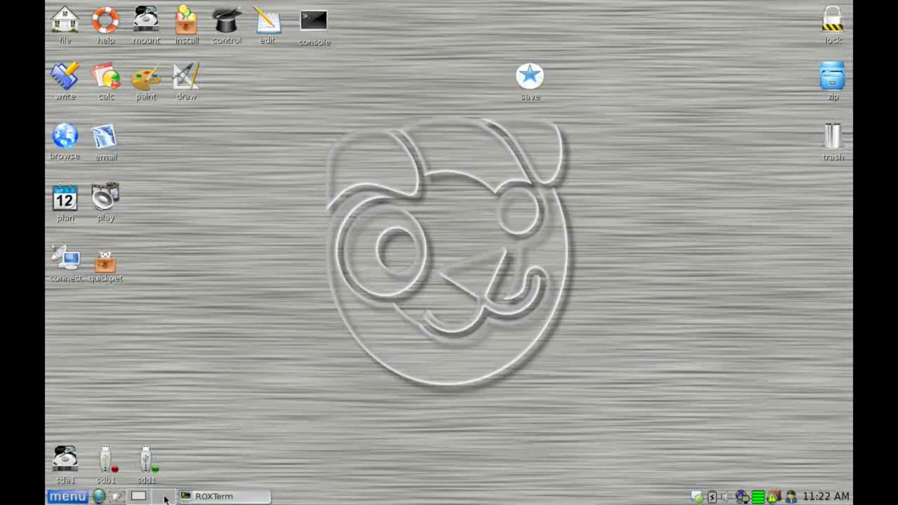
left_click(138, 497)
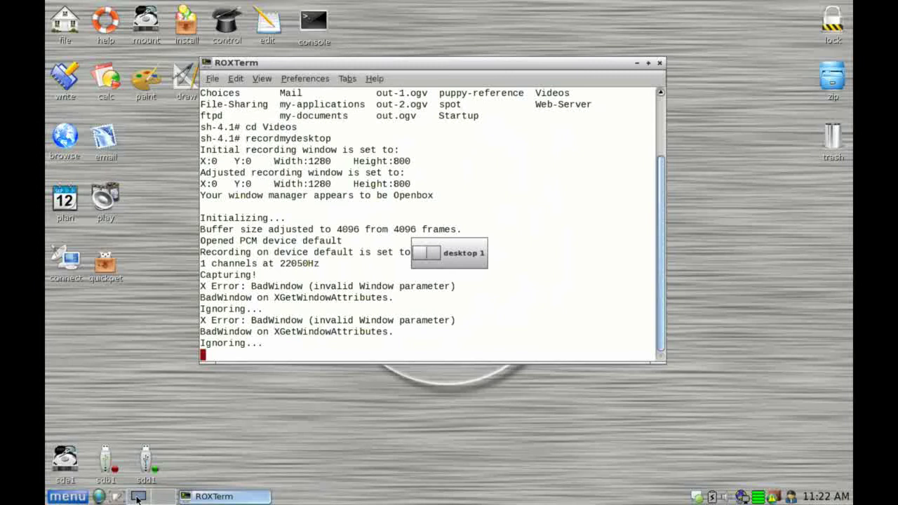
left_click(162, 497)
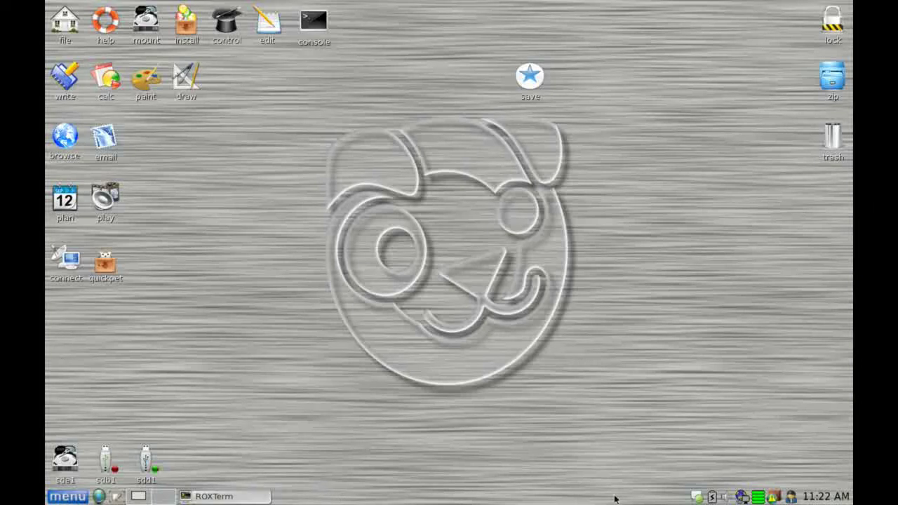
- Restore ROXTerm from its taskbar button, then minimise it again
left_click(224, 497)
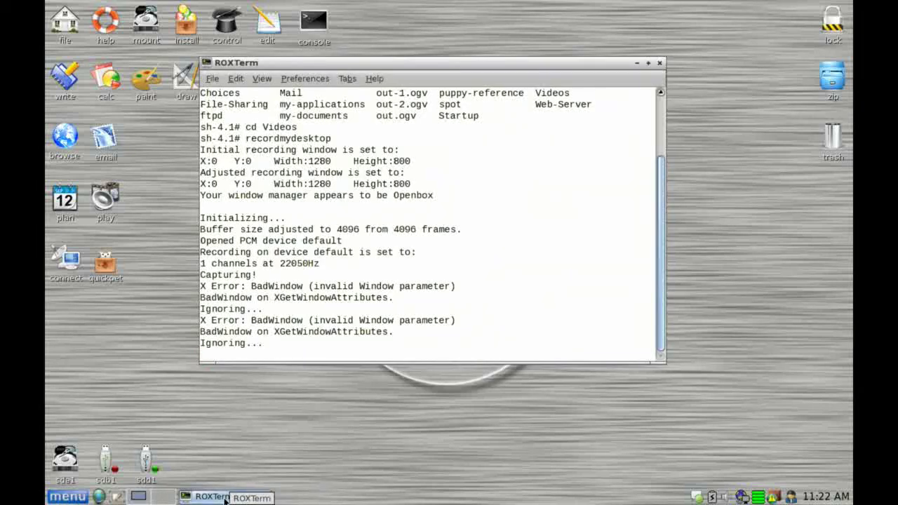
left_click(224, 498)
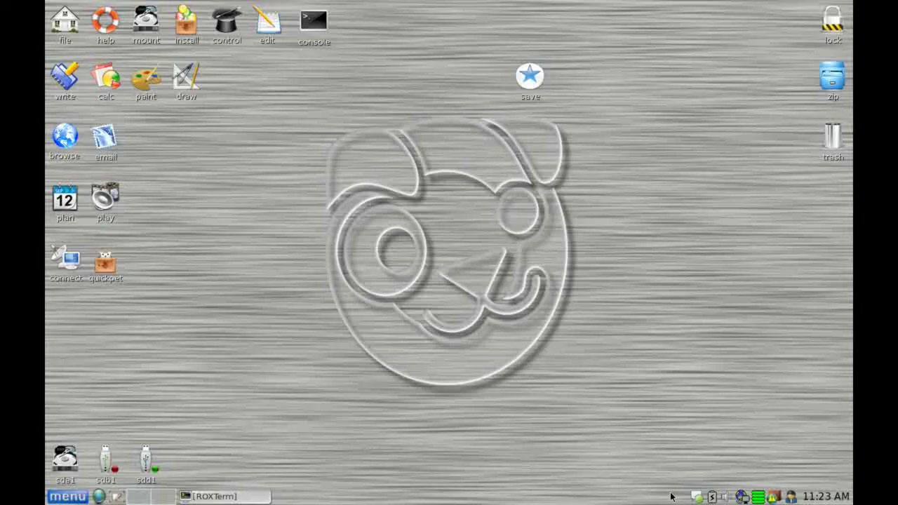
left_click(695, 496)
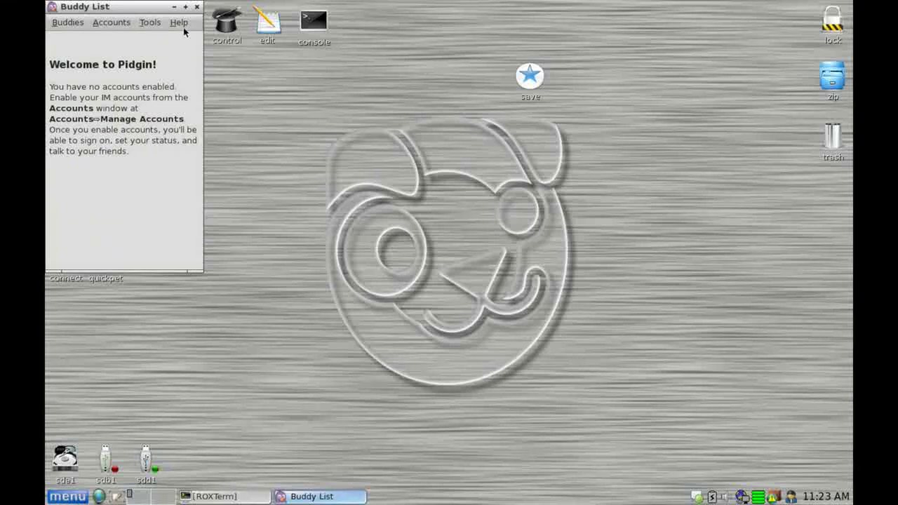
left_click(197, 7)
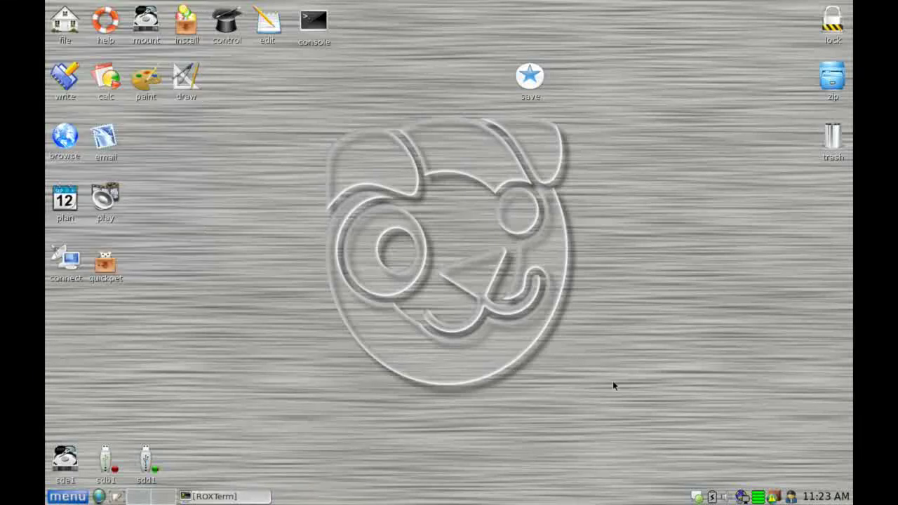
left_click(711, 497)
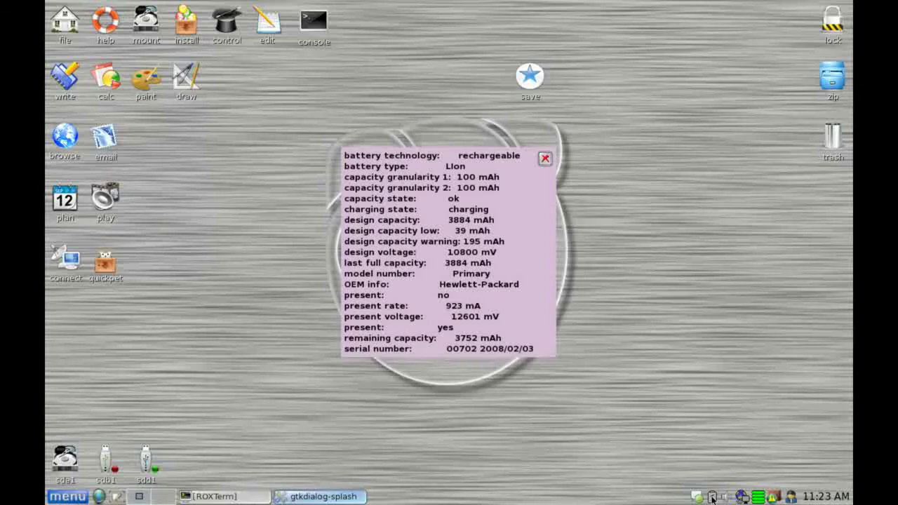
left_click(544, 159)
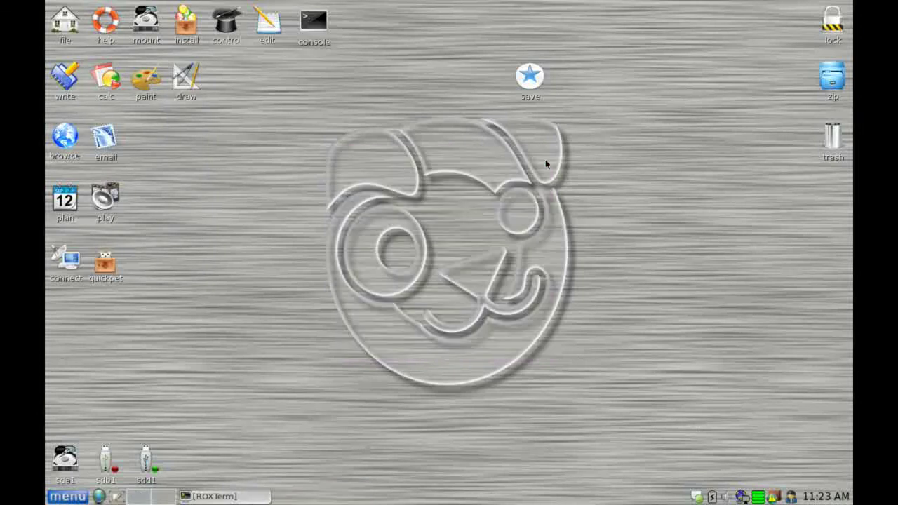
left_click(727, 497)
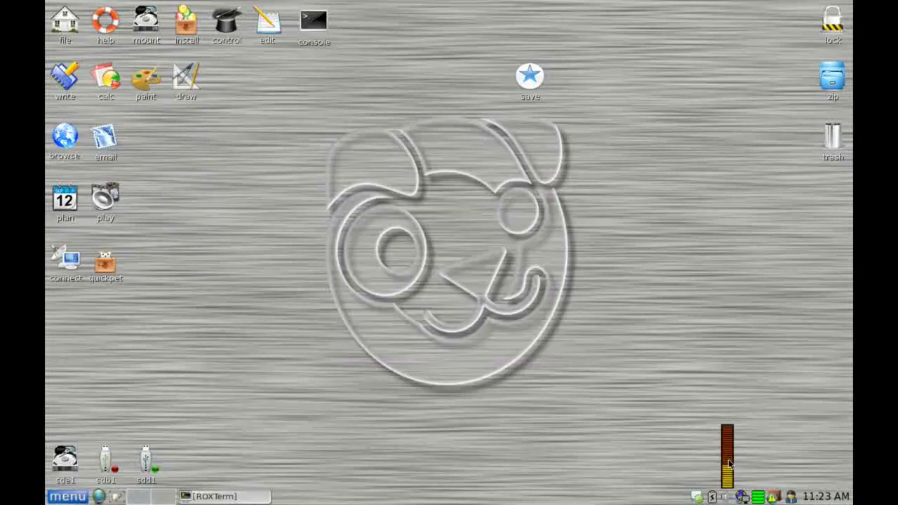
left_click(727, 497)
left_click(742, 498)
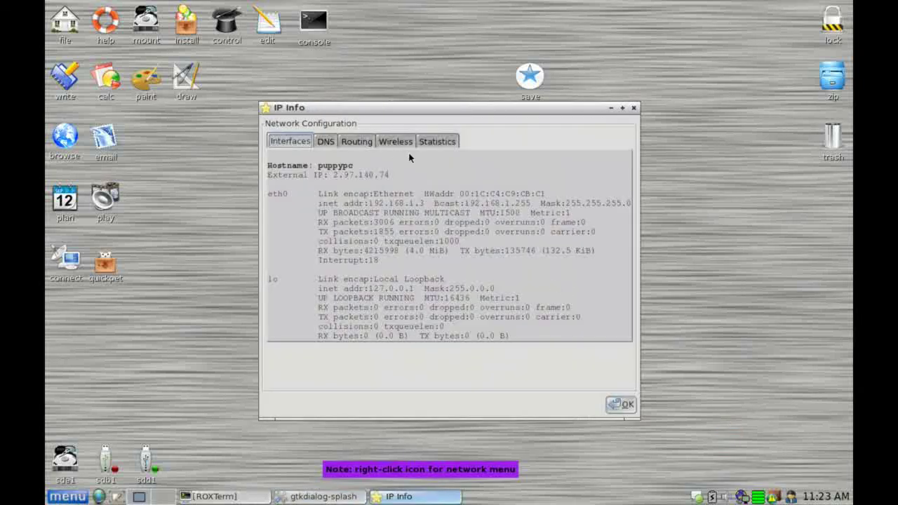
left_click(401, 142)
left_click(425, 142)
left_click(378, 142)
left_click(339, 142)
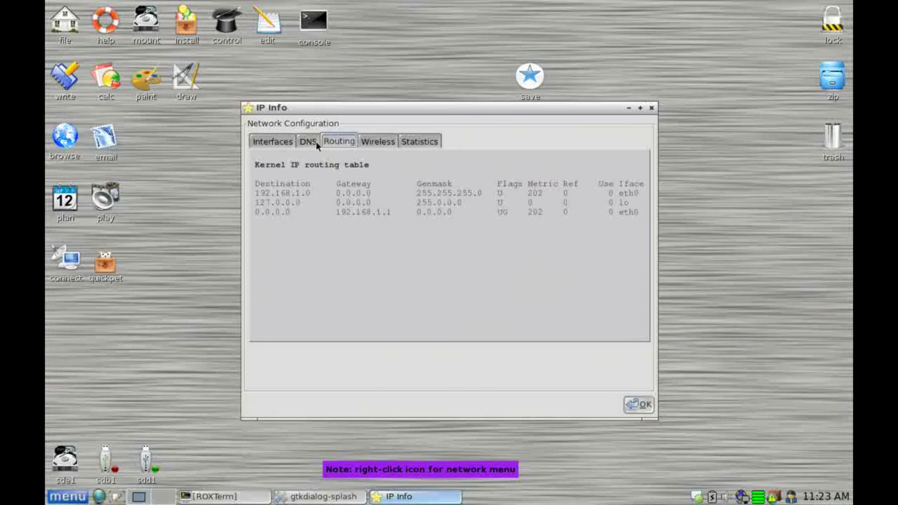
left_click(309, 142)
left_click(638, 404)
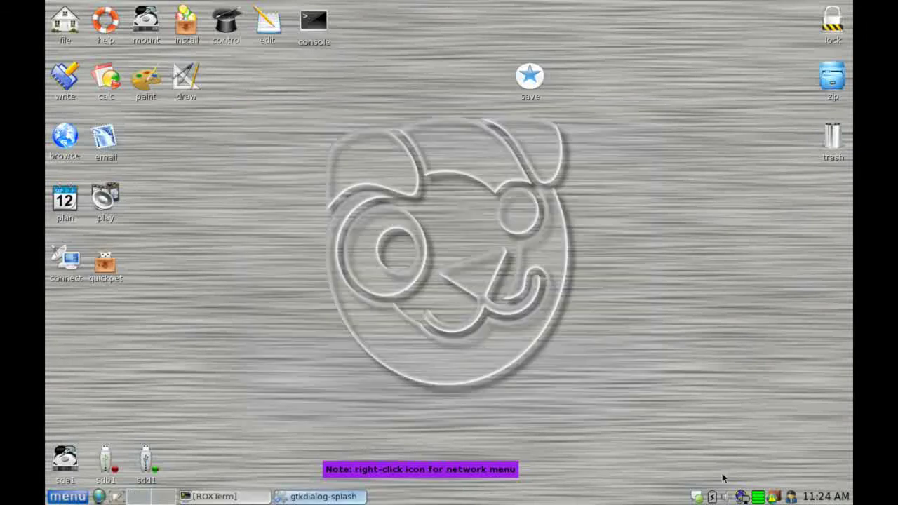
left_click(762, 497)
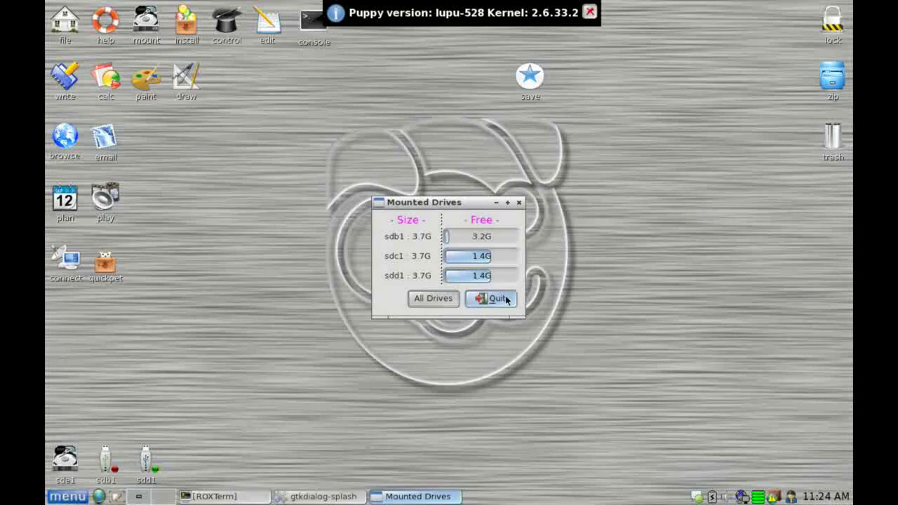
left_click(491, 298)
left_click(773, 498)
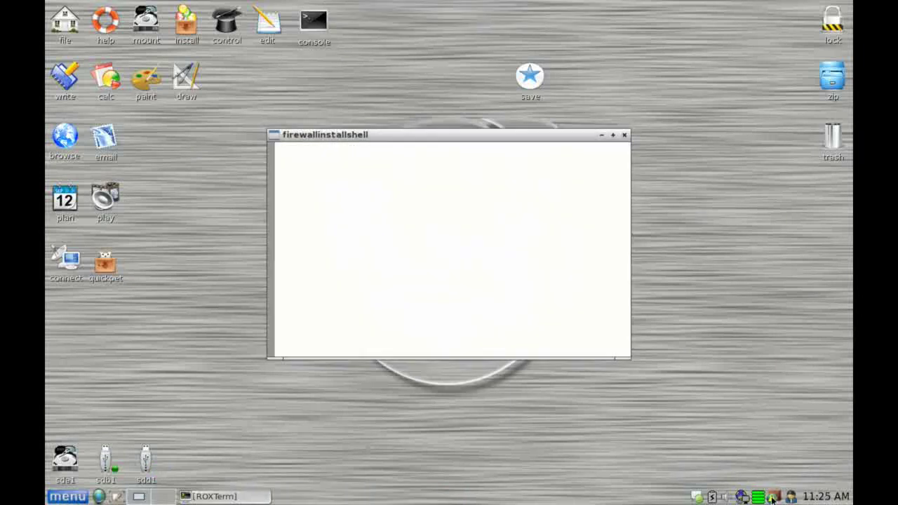
left_click(470, 306)
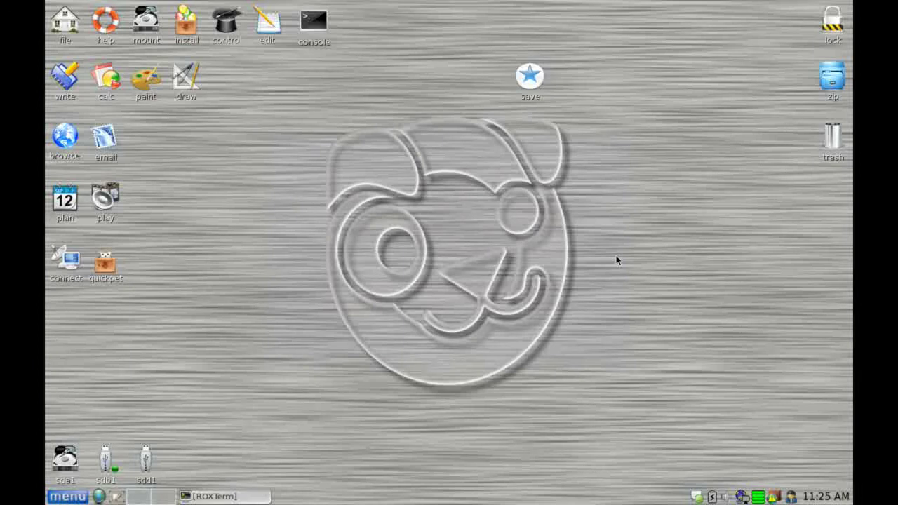
- Open the Osmo calendar from the tray, view its tasks and notes lists, then close it
left_click(794, 498)
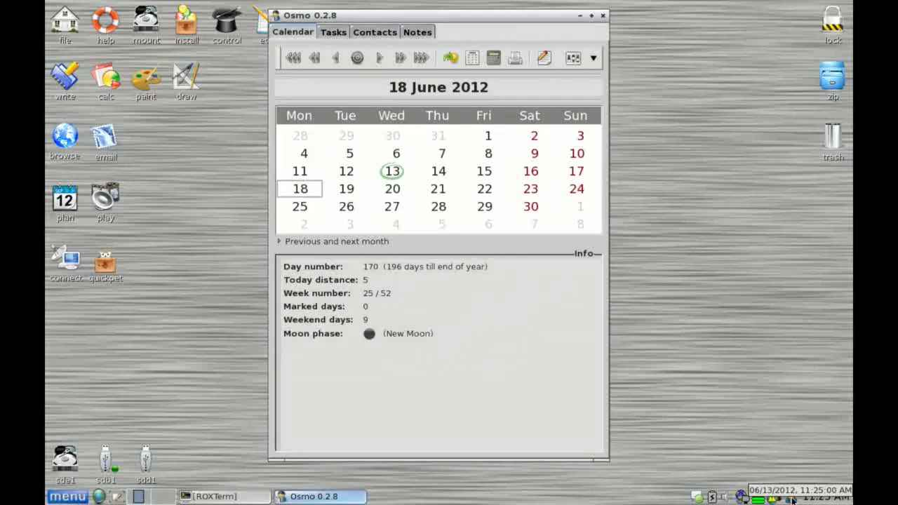
left_click(331, 33)
left_click(415, 32)
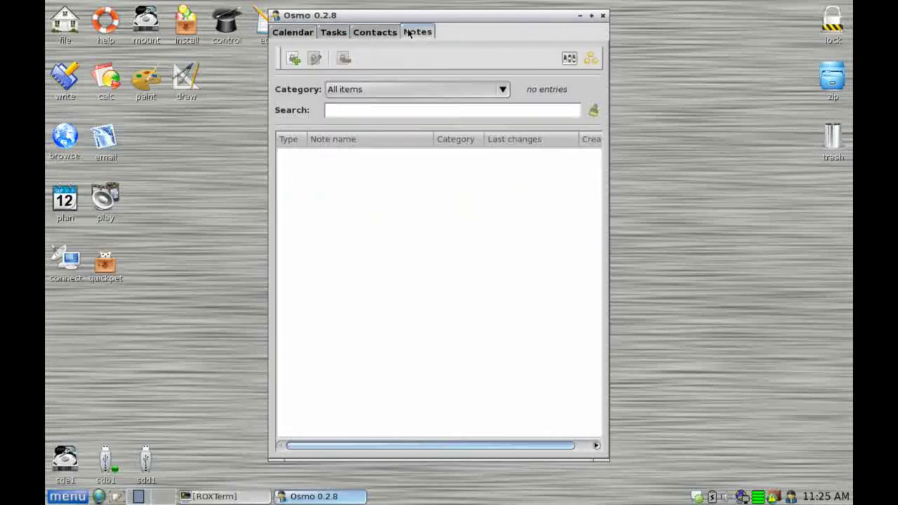
left_click(602, 16)
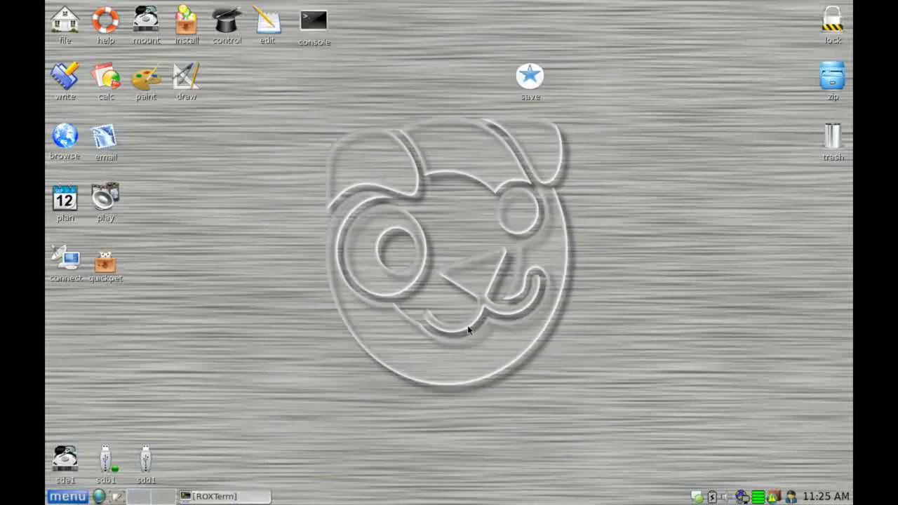
- In PupClockset, try the 24 hr 15:30, 15:30:00 and SUN 15:30 clock formats
left_click(826, 498)
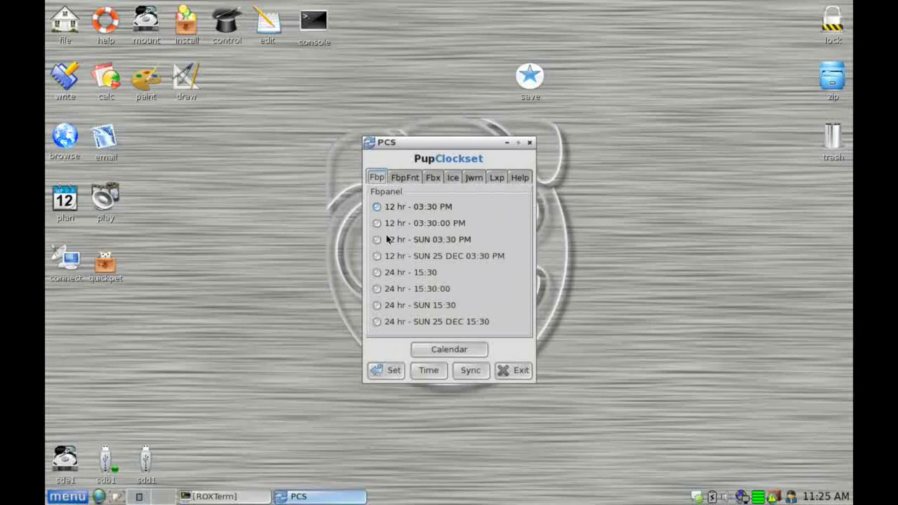
left_click(380, 272)
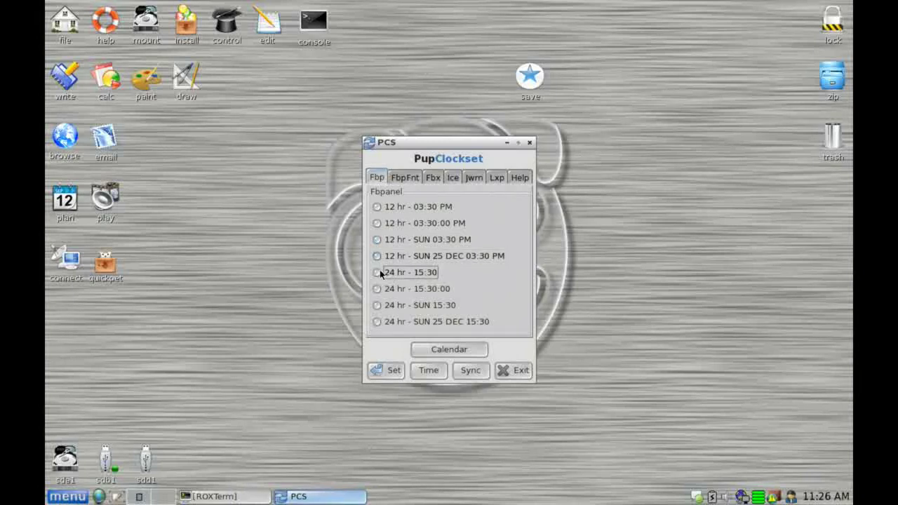
left_click(378, 288)
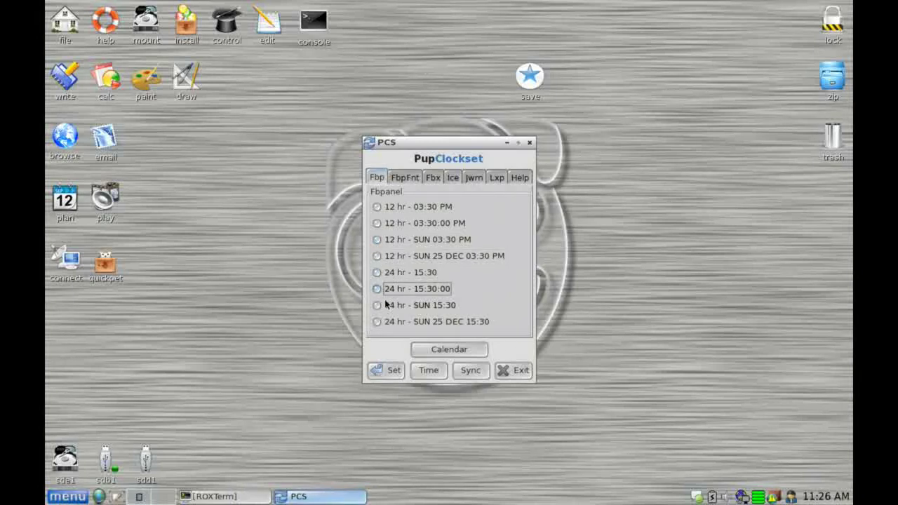
left_click(379, 306)
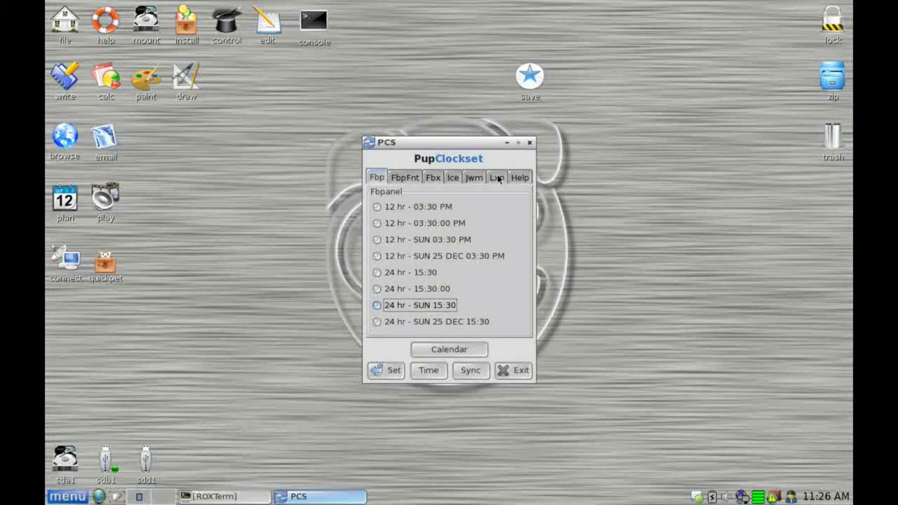
- View Osmo contacts and notes, close Osmo and PupClockset, then show the Shutdown submenu
left_click(449, 350)
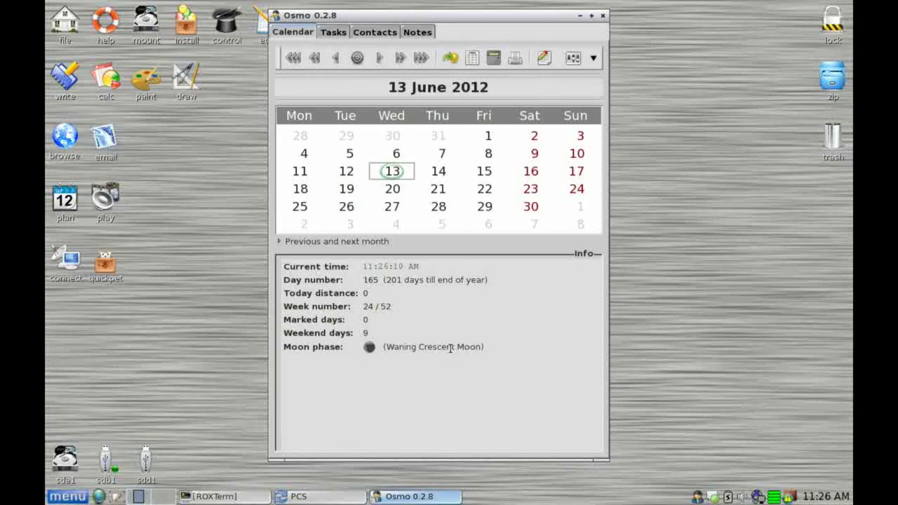
left_click(375, 32)
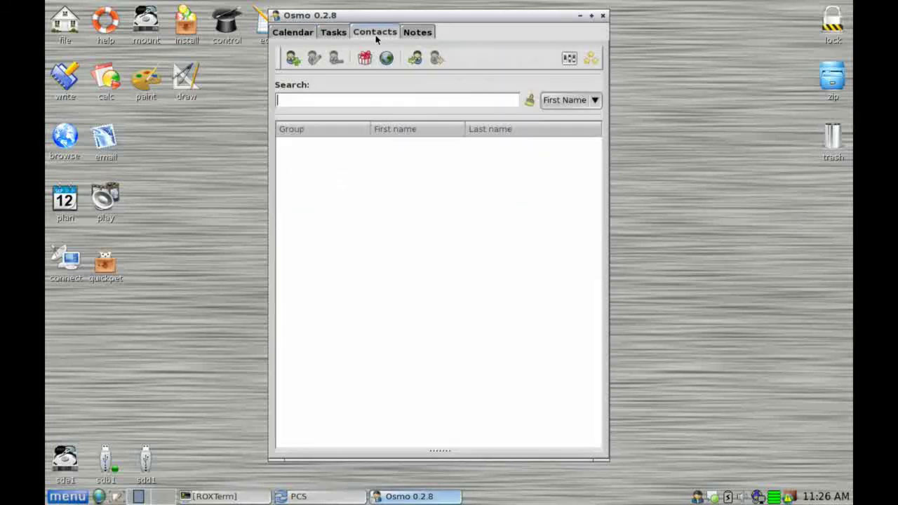
left_click(421, 32)
left_click(604, 15)
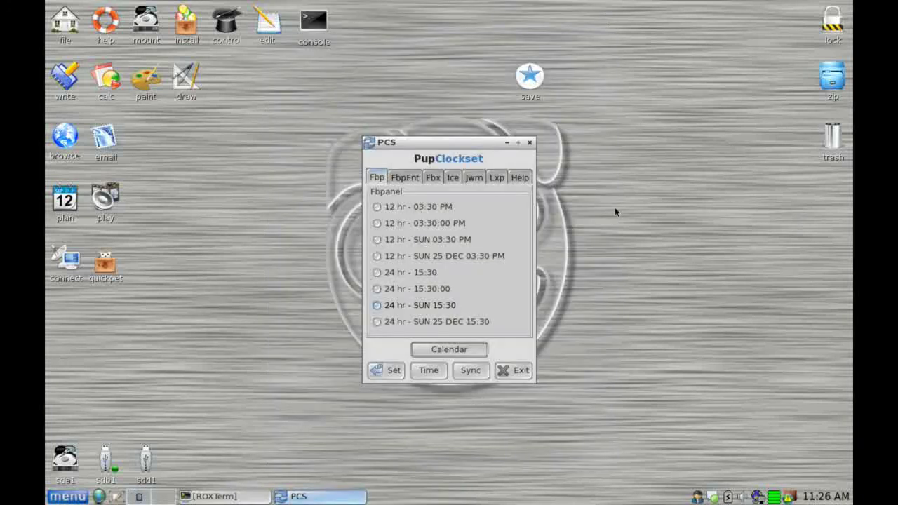
left_click(517, 371)
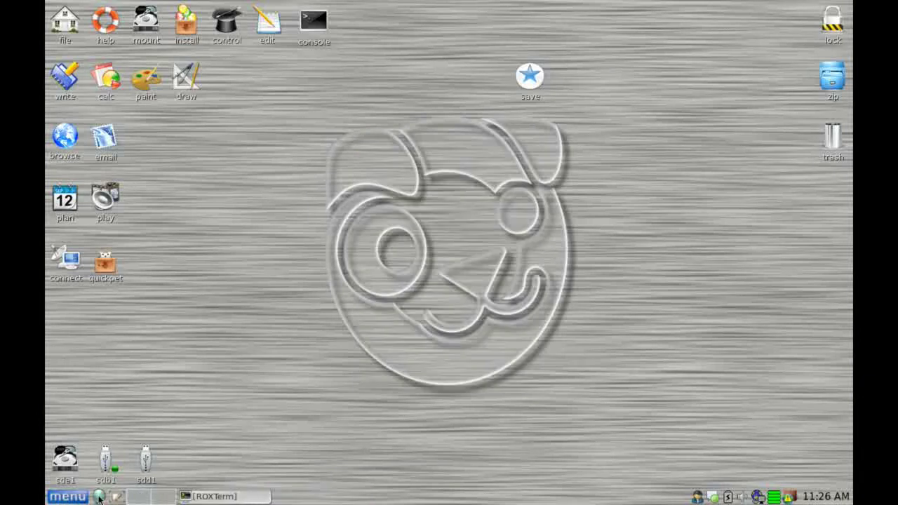
left_click(68, 496)
mouse_move(105, 478)
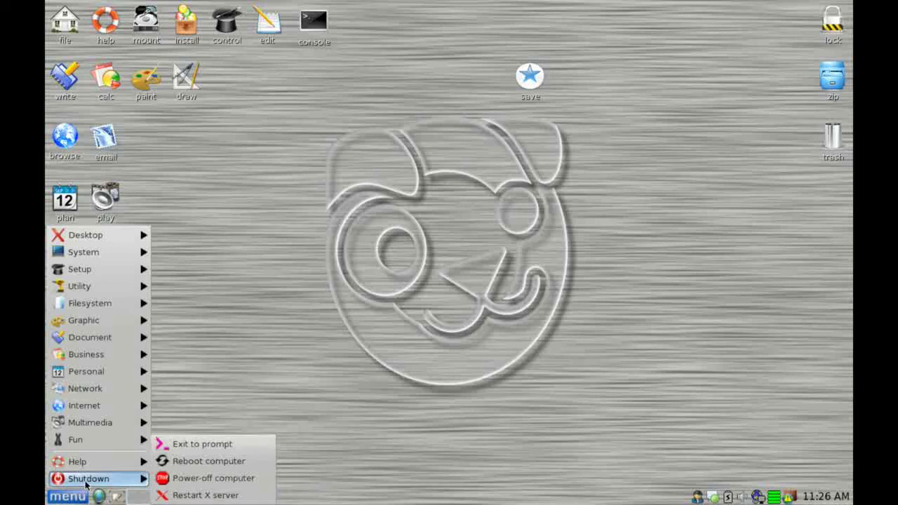